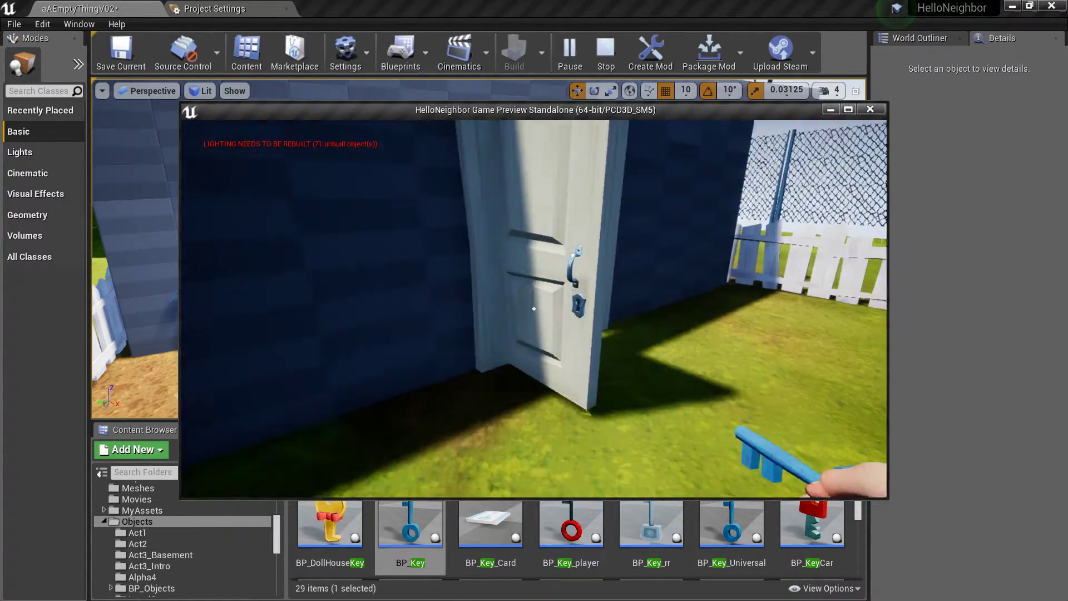
End the standalone game preview and return to the boarded door in the level.
{"action": "key", "text": "w"}
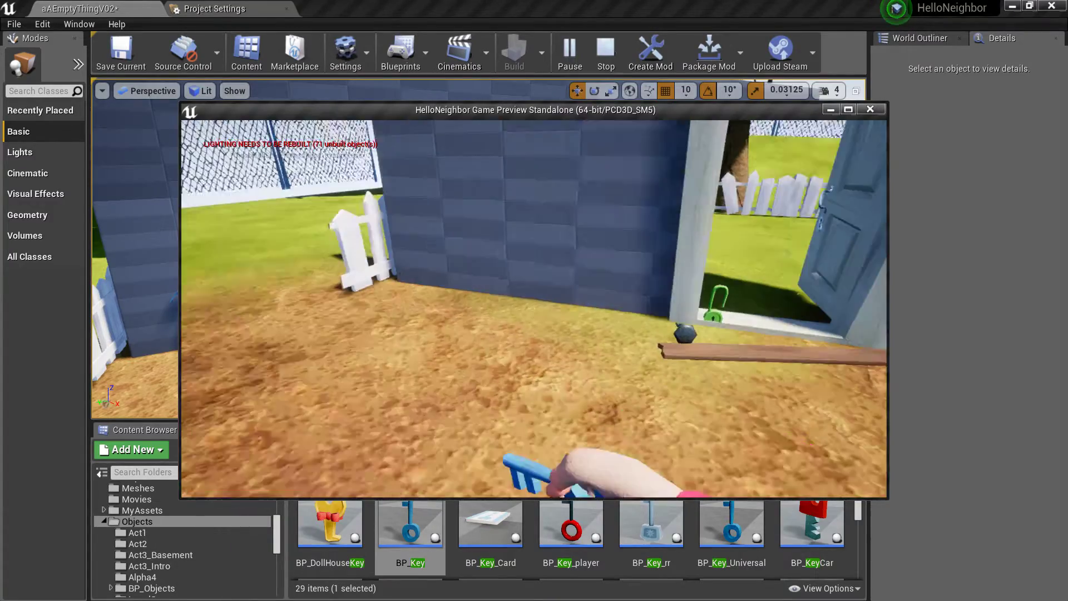
{"action": "key", "text": "Escape"}
{"action": "right_click_drag", "start_coordinate": [479, 248], "coordinate": [356, 248]}
{"action": "key", "text": "d"}
{"action": "key", "text": "w"}
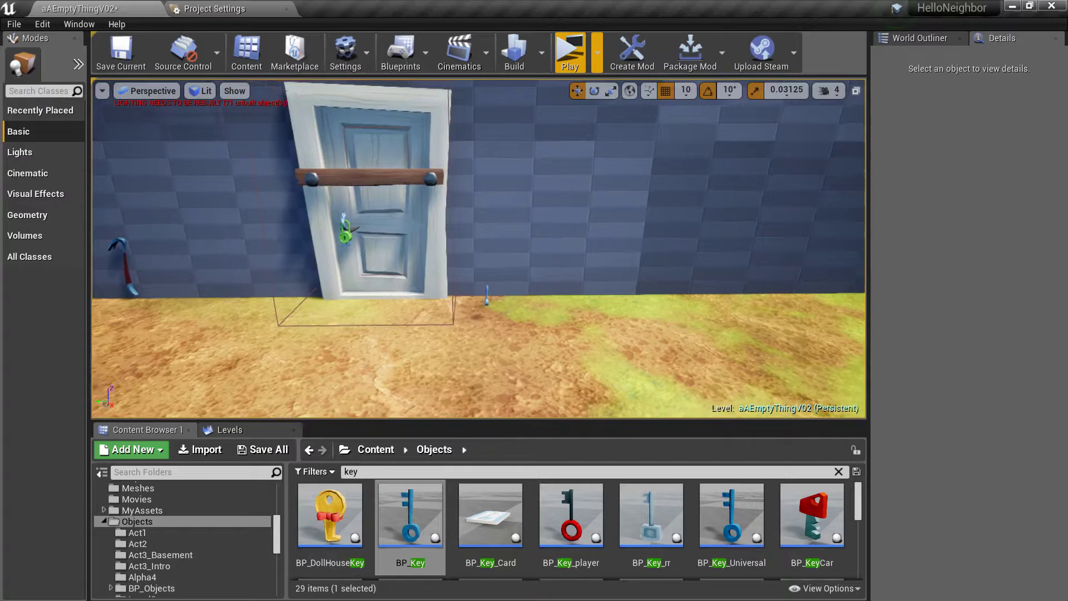
{"action": "key", "text": "Down"}
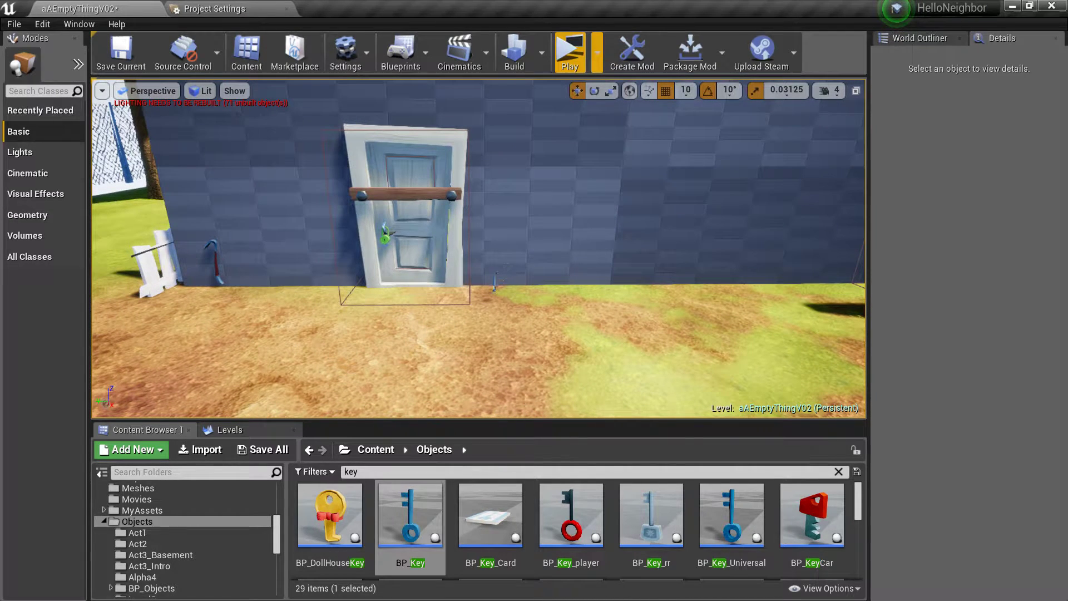
Delete the boarded door together with its board, both nails, green lock and the key beside it, accepting the broken references.
{"action": "left_click", "coordinate": [428, 267]}
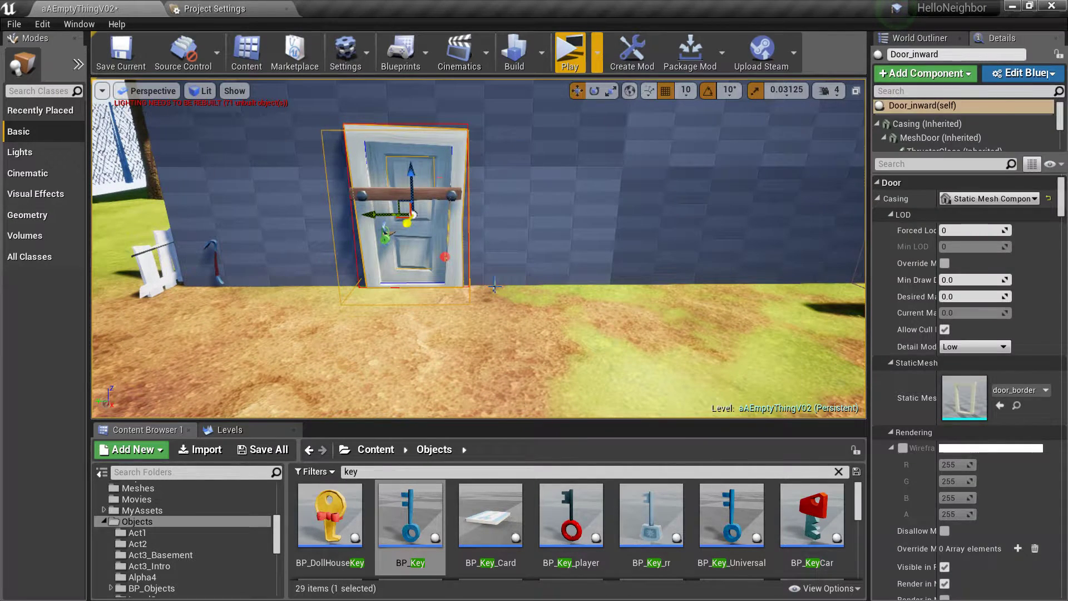
{"action": "left_click", "coordinate": [494, 287], "text": "ctrl"}
{"action": "left_click", "coordinate": [494, 290]}
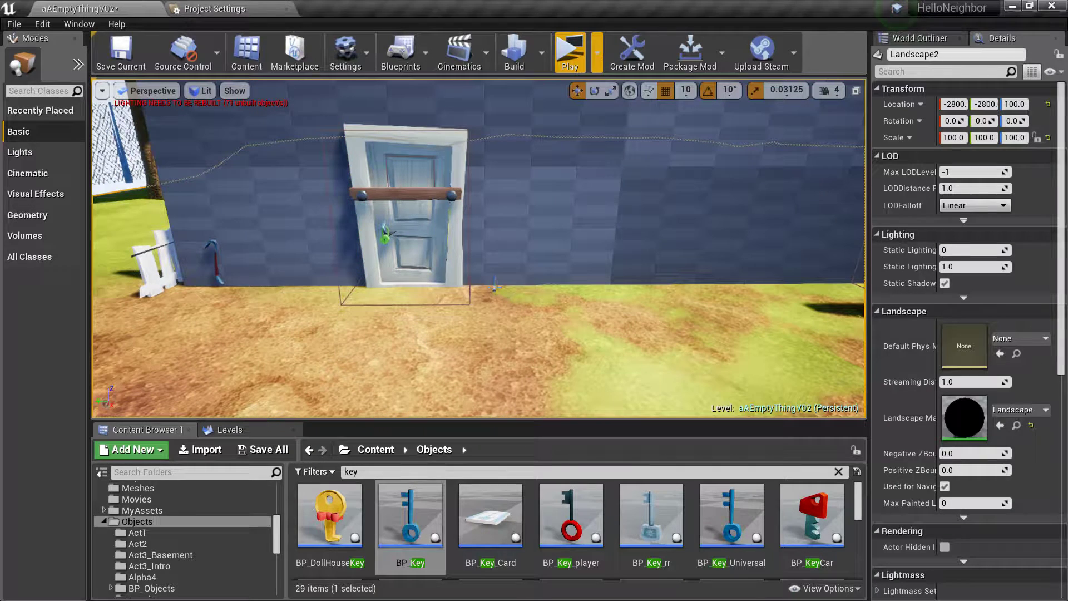
{"action": "left_click", "coordinate": [494, 287]}
{"action": "left_click", "coordinate": [435, 196], "text": "ctrl"}
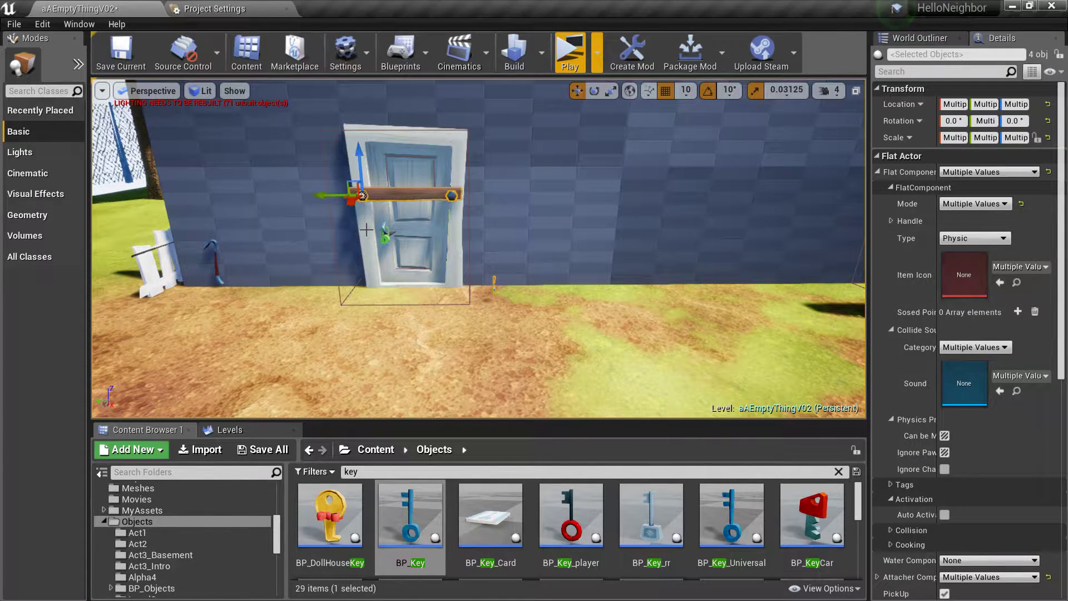
{"action": "left_click", "coordinate": [364, 228], "text": "ctrl"}
{"action": "left_click", "coordinate": [386, 236], "text": "ctrl"}
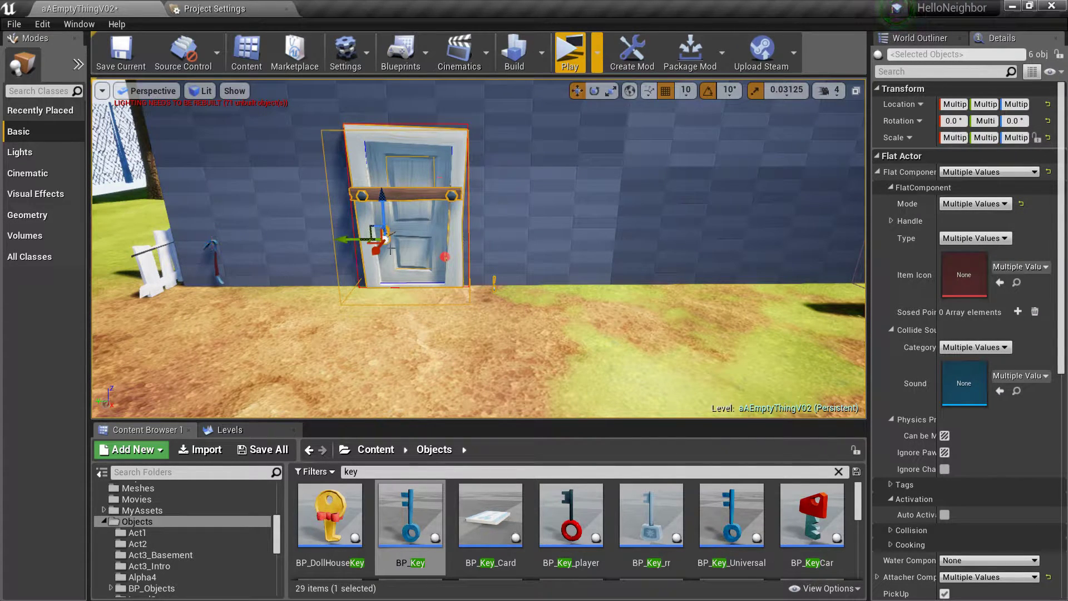
{"action": "key", "text": "Delete"}
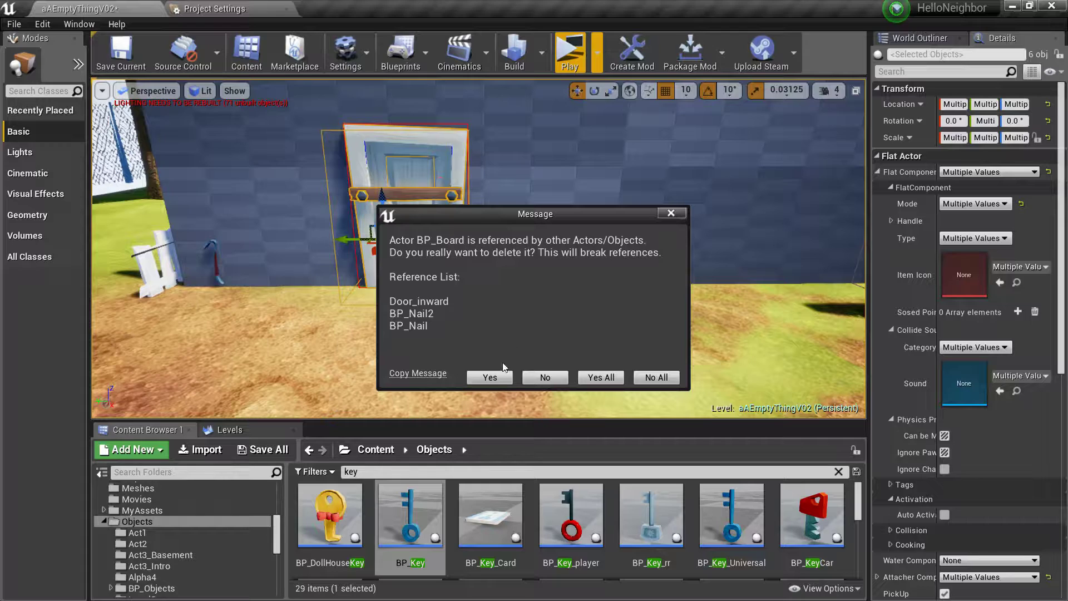
{"action": "left_click", "coordinate": [490, 378]}
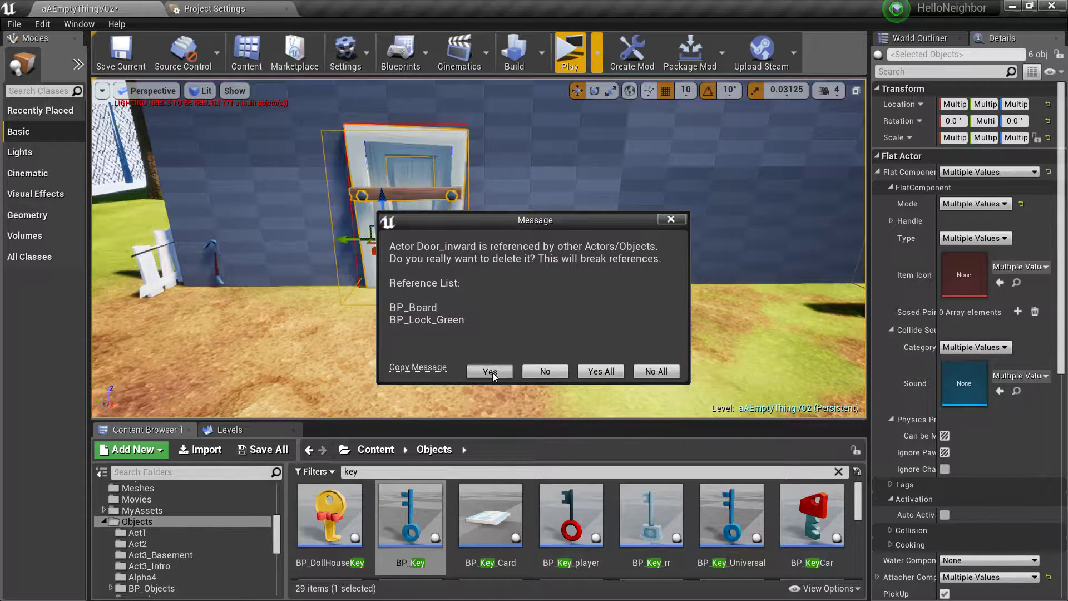
{"action": "left_click", "coordinate": [493, 372]}
{"action": "left_click", "coordinate": [492, 372]}
Place a Box geometry brush in the wall beside the doorway and set its Brush Type to Subtractive to cut an opening.
{"action": "scroll", "coordinate": [471, 334], "scroll_direction": "down", "scroll_amount": 5}
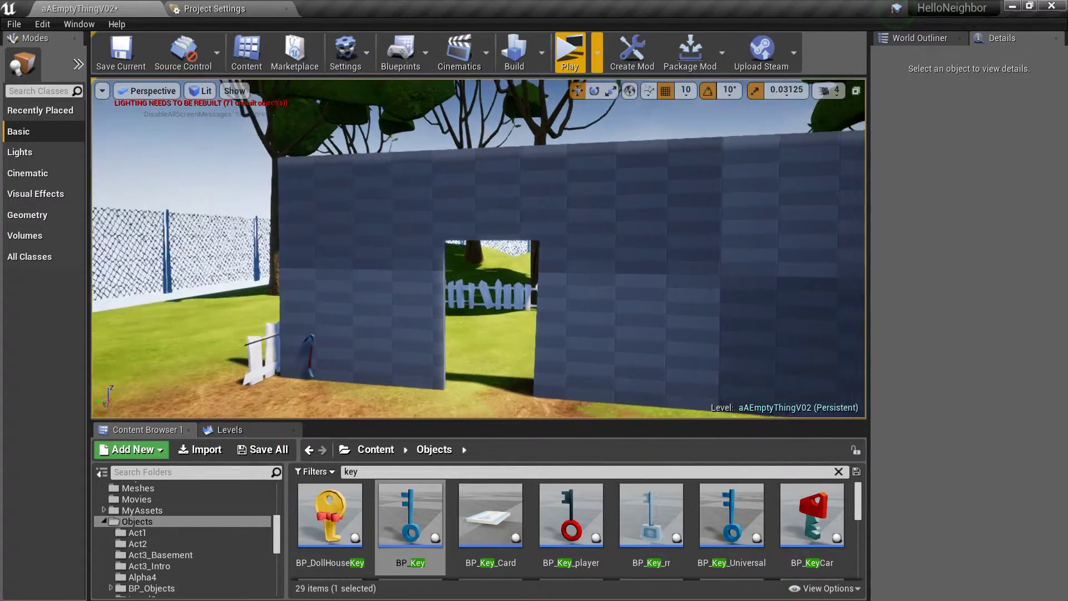
{"action": "right_click_drag", "start_coordinate": [478, 247], "coordinate": [531, 251]}
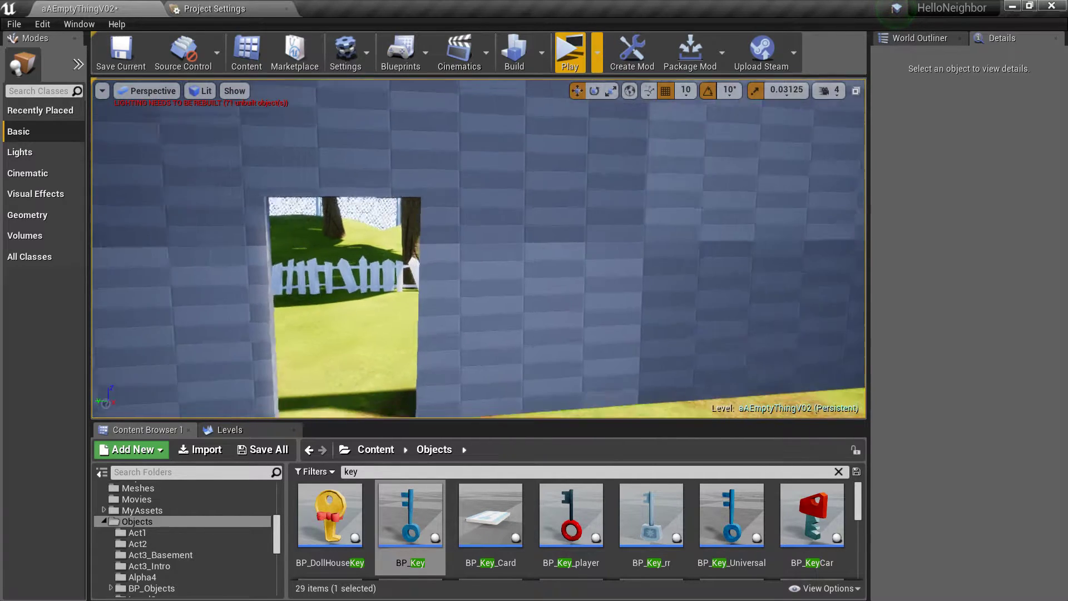
{"action": "scroll", "coordinate": [632, 238], "scroll_direction": "down", "scroll_amount": 3}
{"action": "left_click", "coordinate": [347, 243]}
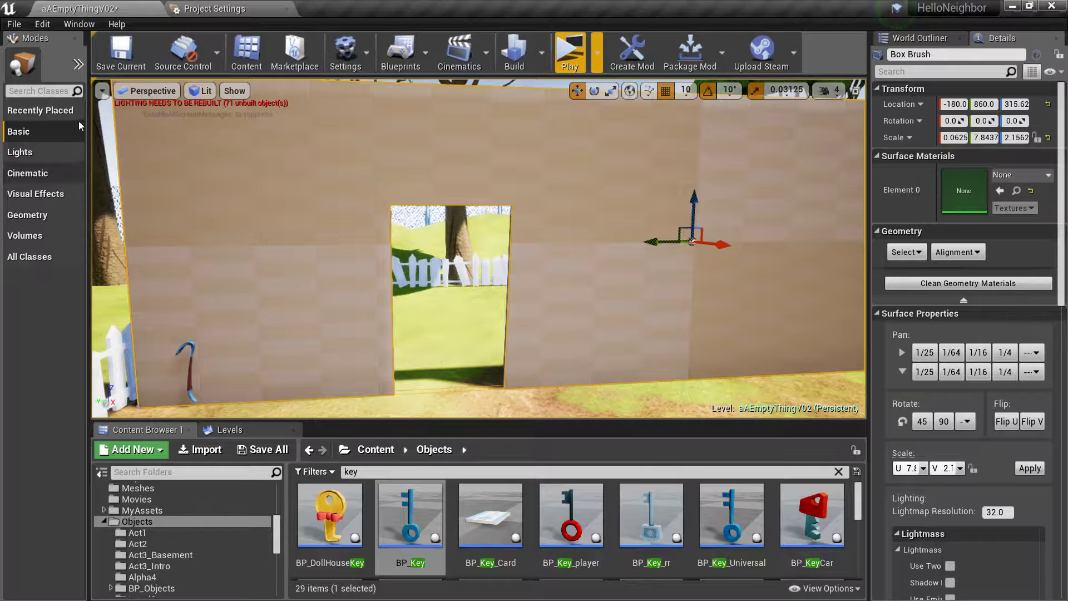
{"action": "left_click_drag", "start_coordinate": [89, 115], "coordinate": [216, 115]}
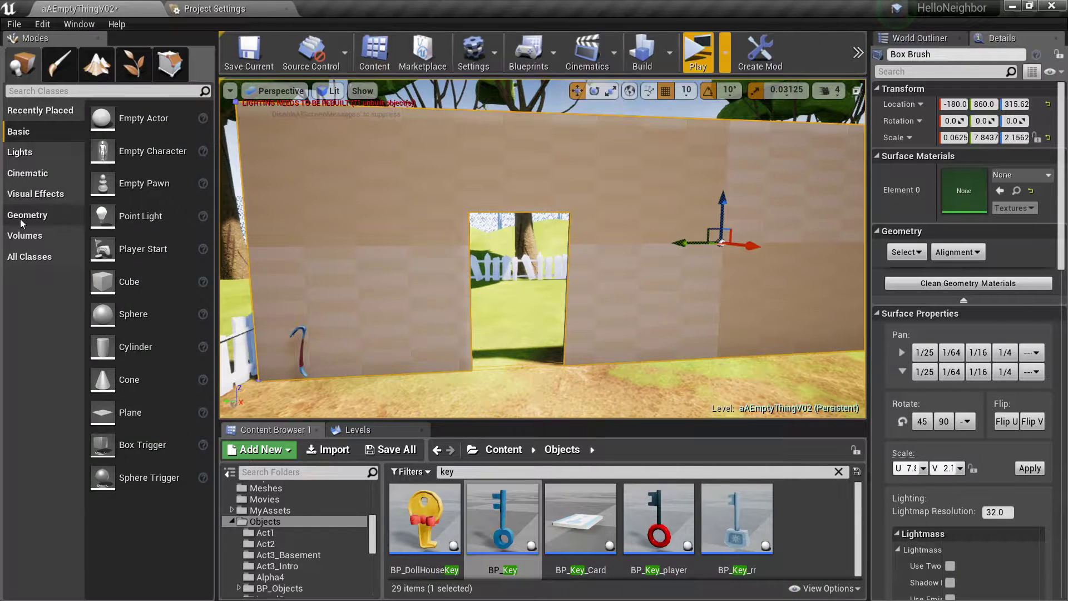
{"action": "left_click", "coordinate": [21, 217]}
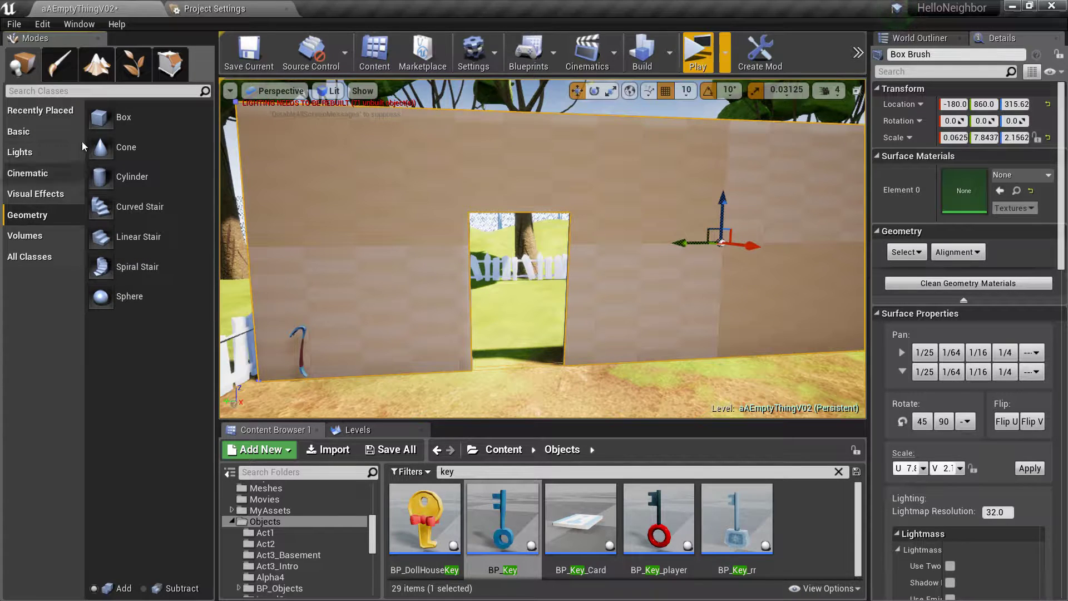
{"action": "mouse_move", "coordinate": [100, 118]}
{"action": "left_mouse_down"}
{"action": "mouse_move", "coordinate": [691, 278]}
{"action": "mouse_move", "coordinate": [567, 271]}
{"action": "mouse_move", "coordinate": [605, 293]}
{"action": "left_mouse_up"}
{"action": "left_click", "coordinate": [973, 172]}
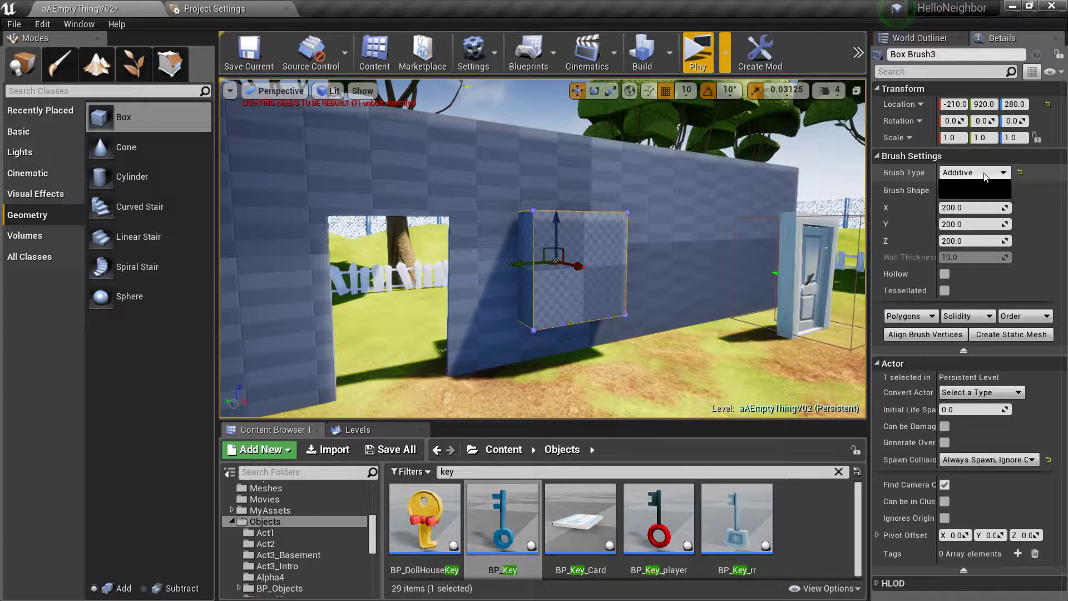
{"action": "left_click", "coordinate": [980, 201]}
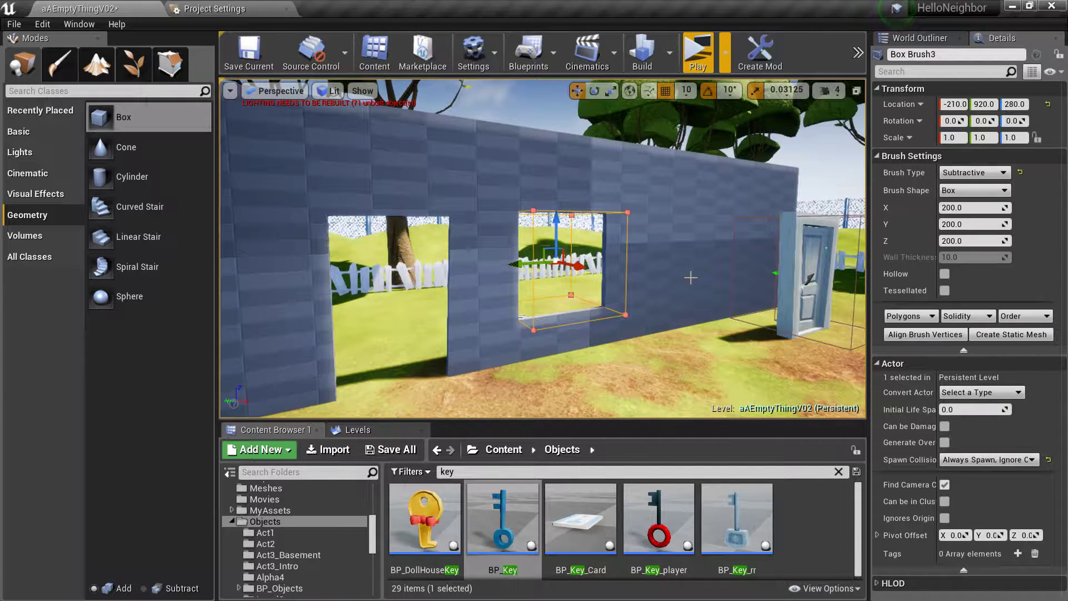
Delete the subtractive box brush from the wall and return to the empty doorway.
{"action": "key", "text": "Delete"}
{"action": "right_click_drag", "start_coordinate": [613, 278], "coordinate": [522, 287]}
{"action": "key", "text": "w"}
{"action": "key", "text": "s"}
{"action": "key", "text": "w"}
{"action": "right_click_drag", "start_coordinate": [593, 301], "coordinate": [598, 307]}
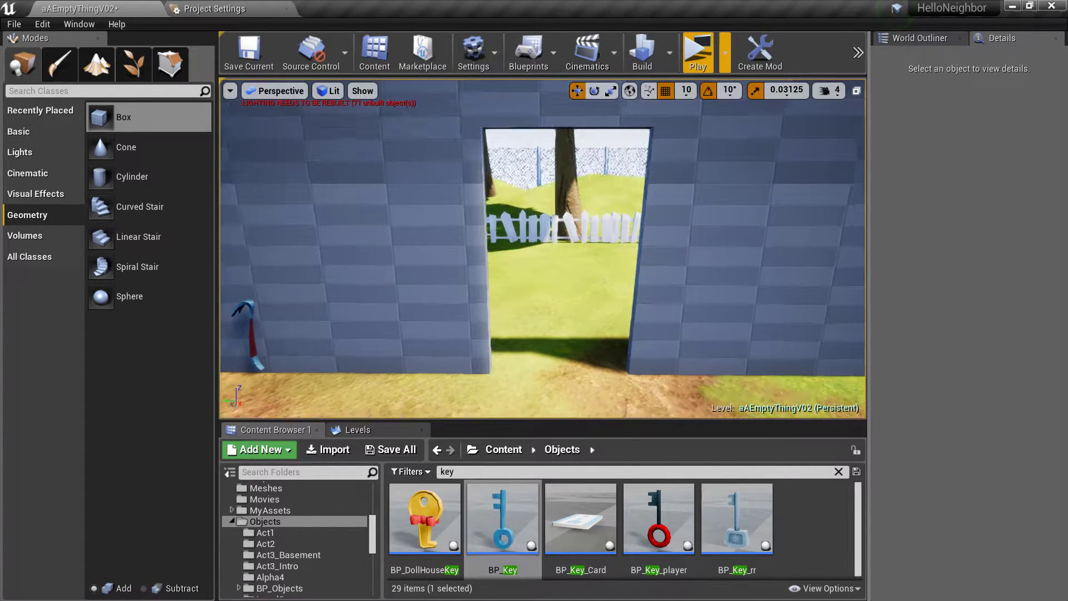
Search the whole Content folder for "door", and make room for the results by narrowing the Modes area and hiding the folder tree.
{"action": "left_click_drag", "start_coordinate": [605, 294], "coordinate": [609, 290]}
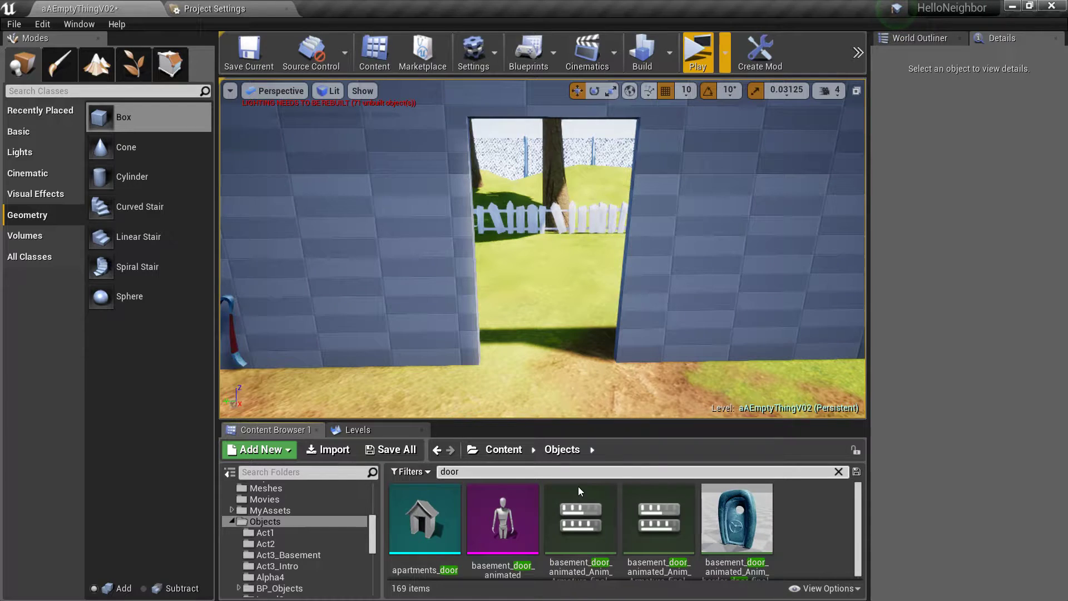
{"action": "left_click", "coordinate": [511, 452]}
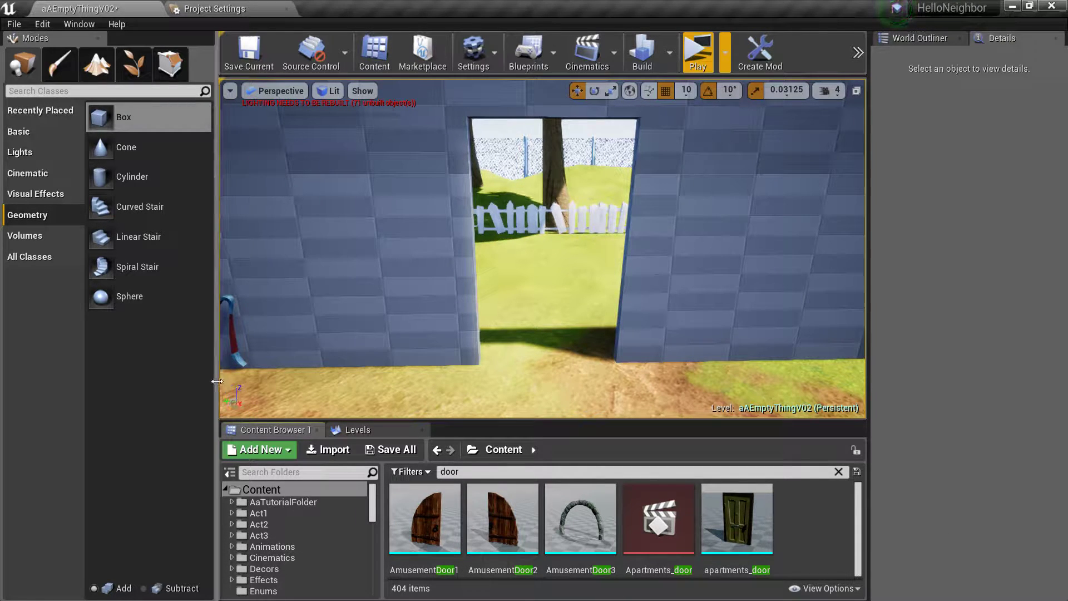
{"action": "left_click_drag", "start_coordinate": [217, 385], "coordinate": [51, 405]}
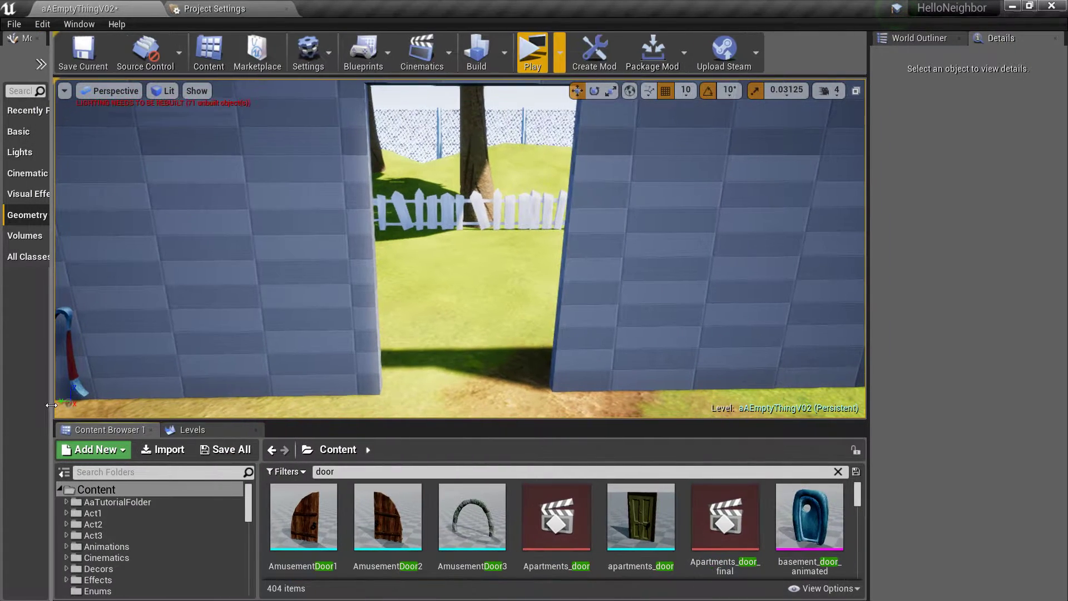
{"action": "left_click", "coordinate": [96, 490]}
{"action": "scroll", "coordinate": [117, 545], "scroll_direction": "down", "scroll_amount": 5}
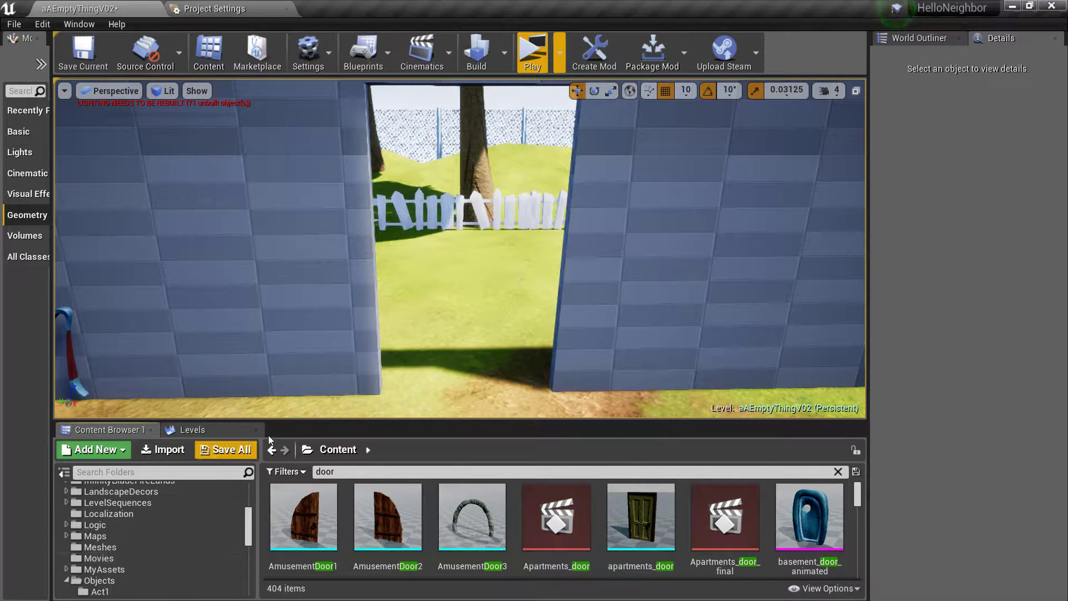
{"action": "left_click", "coordinate": [63, 476]}
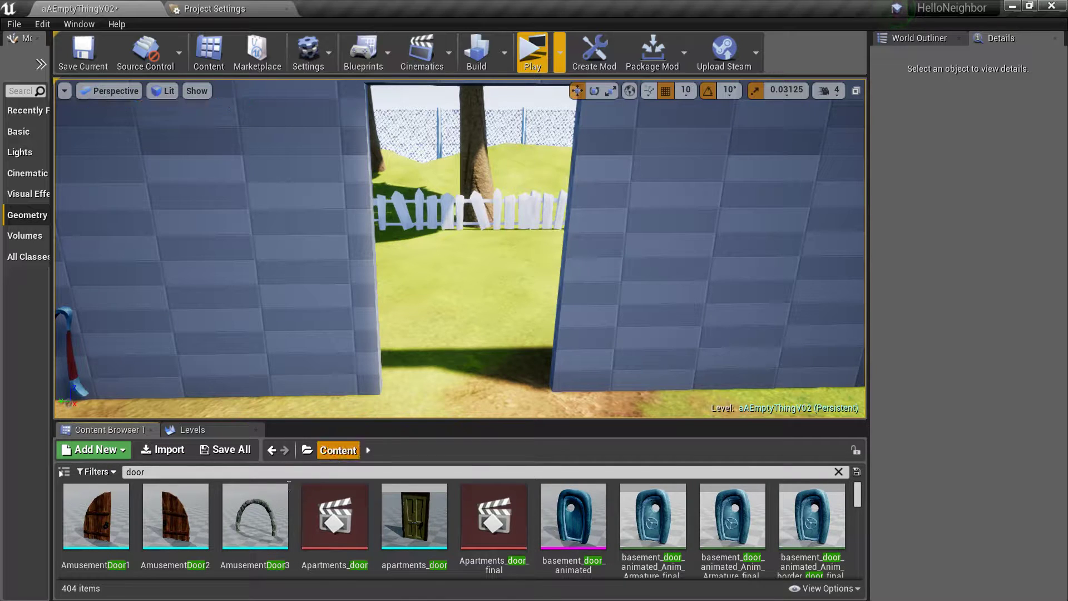
Clear the asset search and open the BP_Objects folder inside Objects.
{"action": "key", "text": "BackSpace"}
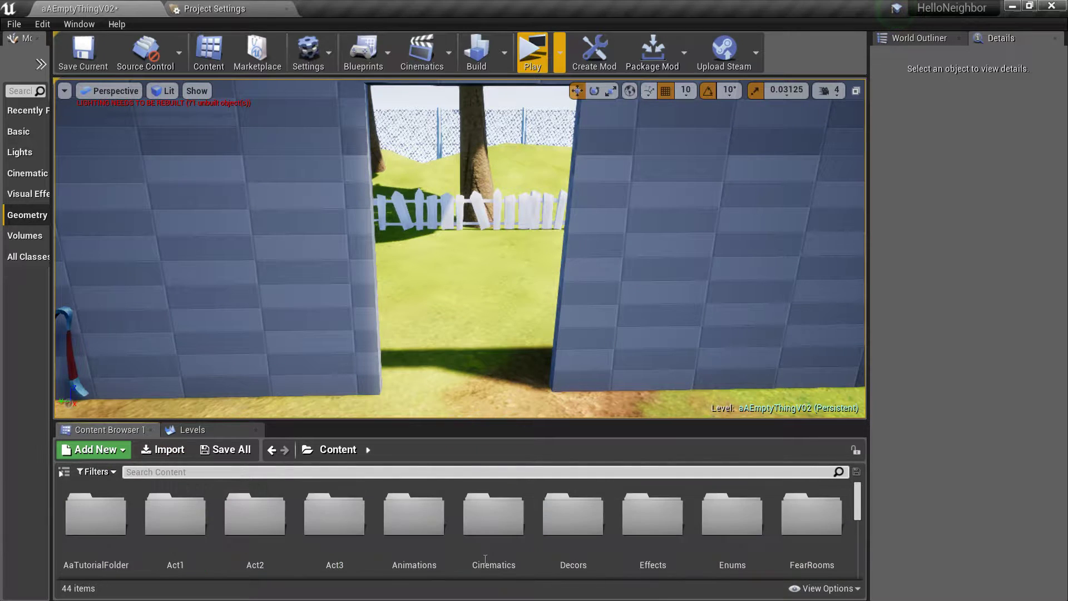
{"action": "scroll", "coordinate": [583, 558], "scroll_direction": "down", "scroll_amount": 1}
{"action": "scroll", "coordinate": [500, 562], "scroll_direction": "down", "scroll_amount": 2}
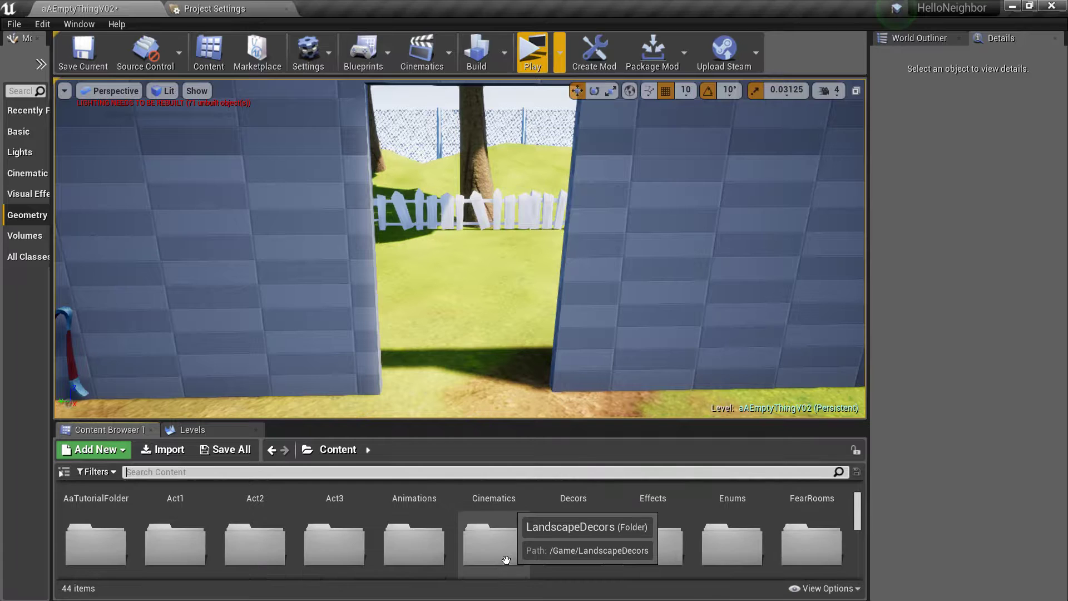
{"action": "scroll", "coordinate": [478, 569], "scroll_direction": "down", "scroll_amount": 2}
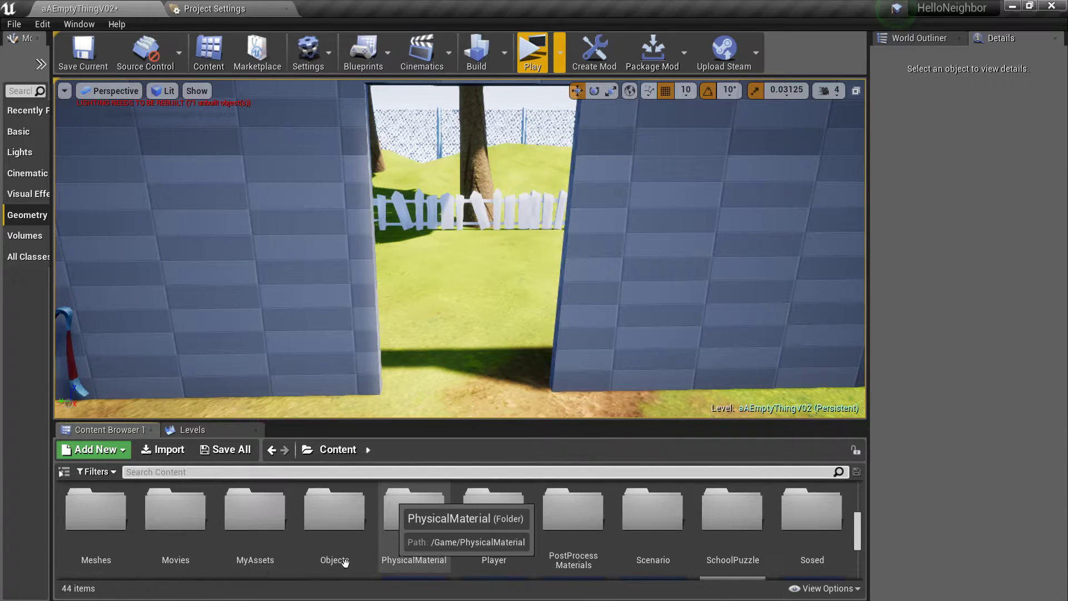
{"action": "double_click", "coordinate": [331, 515]}
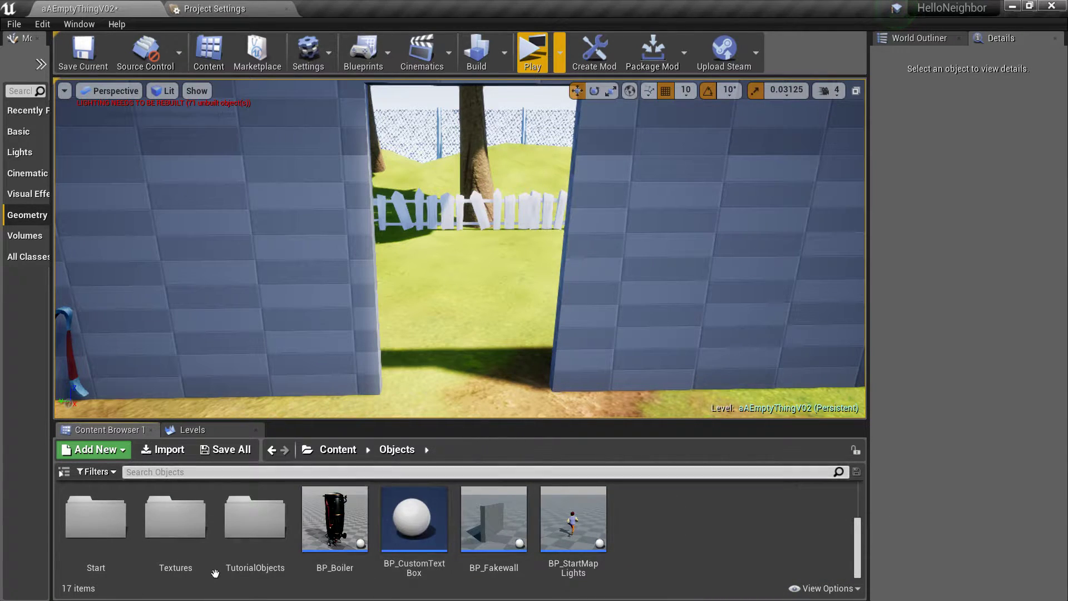
{"action": "scroll", "coordinate": [504, 514], "scroll_direction": "up", "scroll_amount": 2}
{"action": "double_click", "coordinate": [497, 522]}
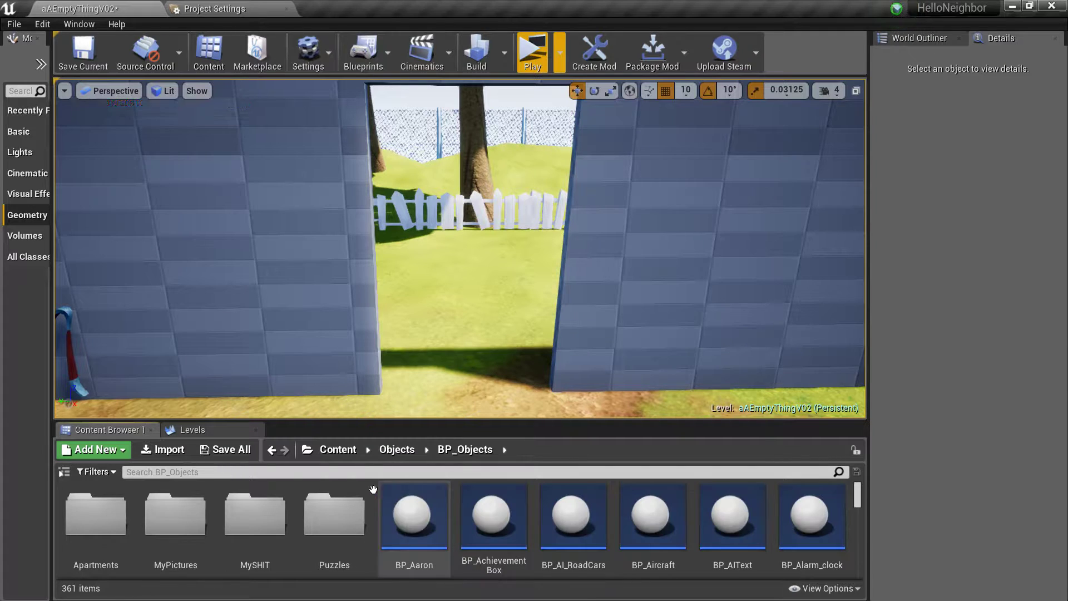
Search the BP_Objects folder for "door".
{"action": "left_click", "coordinate": [349, 471]}
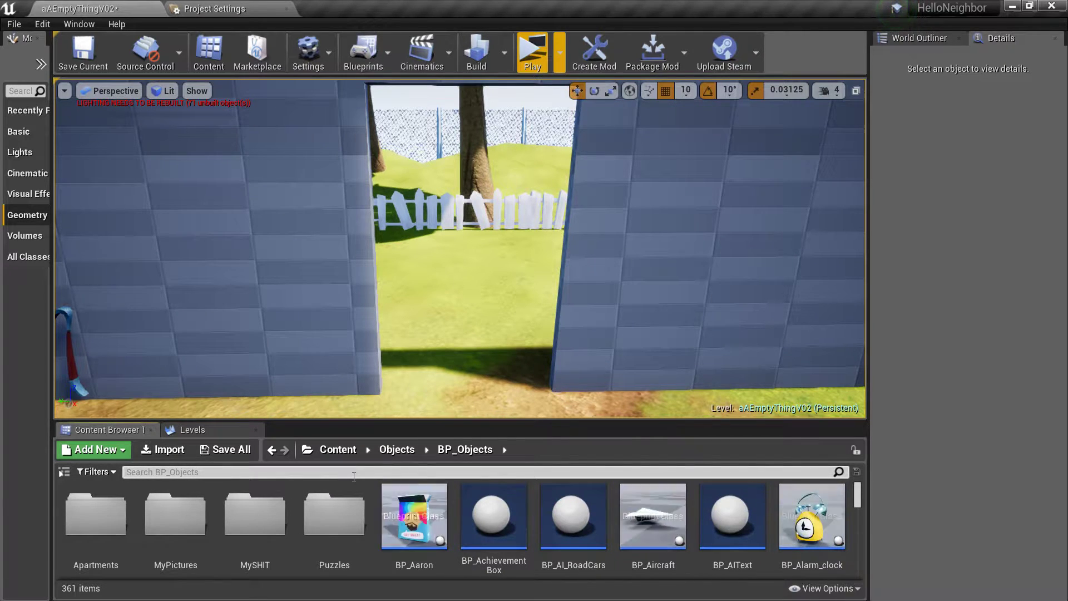
{"action": "type", "text": "b"}
{"action": "key", "text": "BackSpace"}
{"action": "type", "text": "door"}
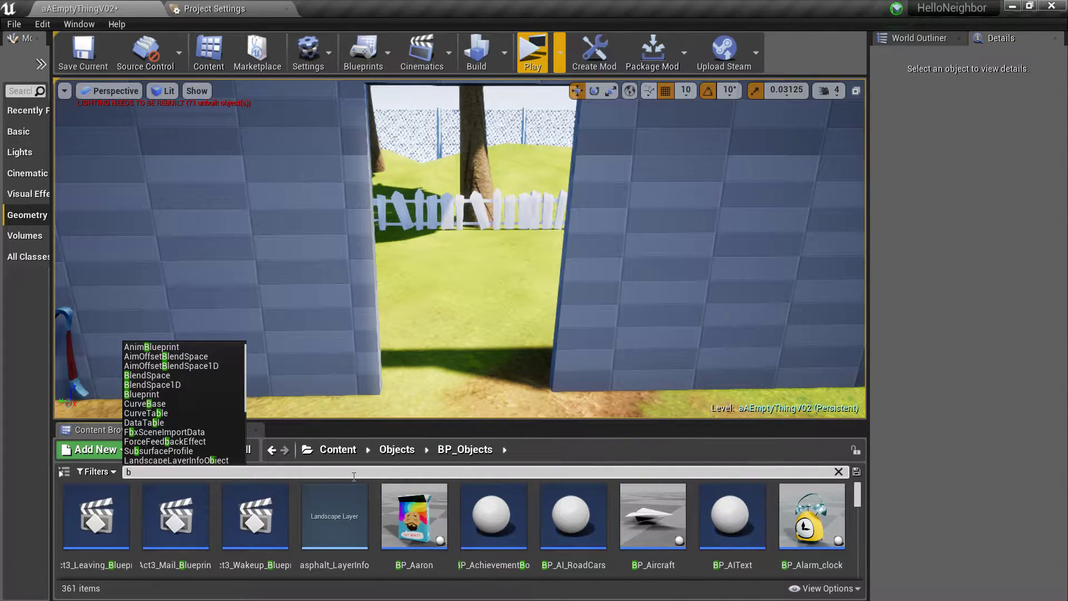
Select the BP_DoorTimesDay door at the far end of the wall and view the choices for its day mode setting.
{"action": "right_click_drag", "start_coordinate": [460, 248], "coordinate": [564, 322]}
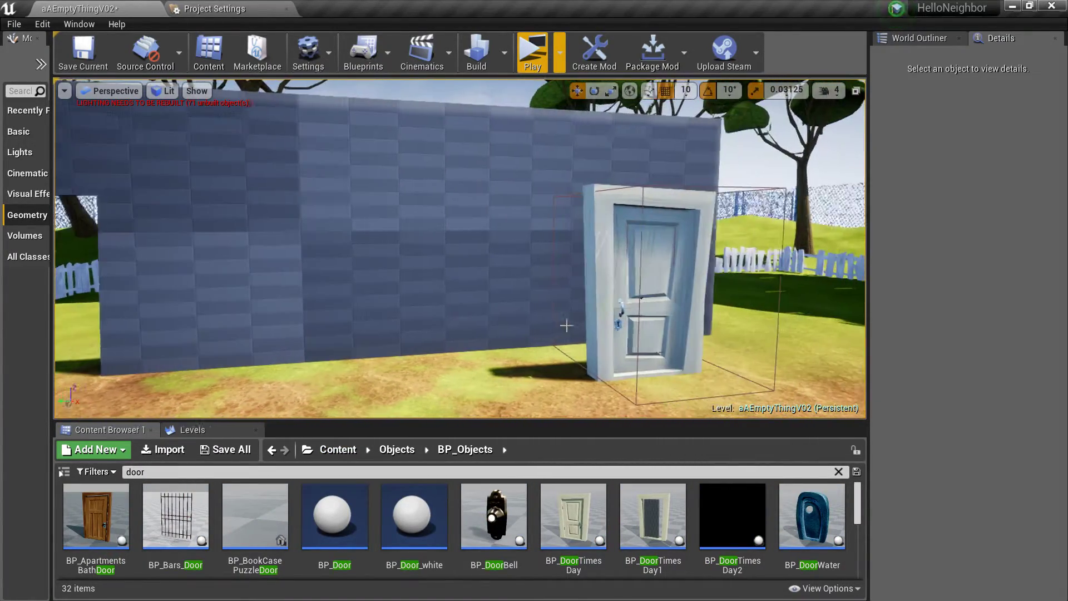
{"action": "left_click", "coordinate": [640, 268]}
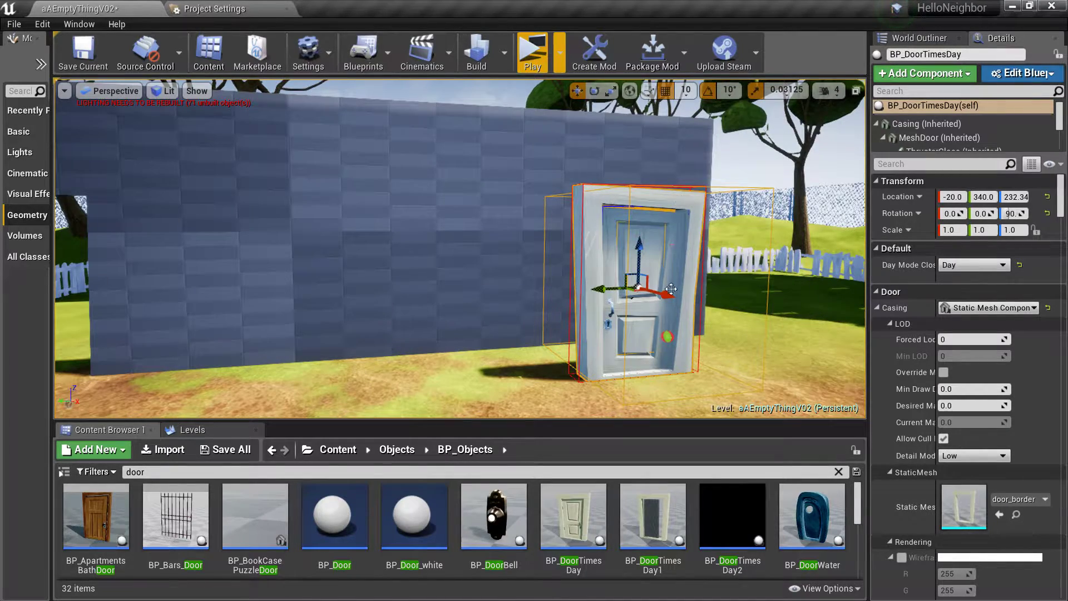
{"action": "right_click_drag", "start_coordinate": [556, 273], "coordinate": [636, 192]}
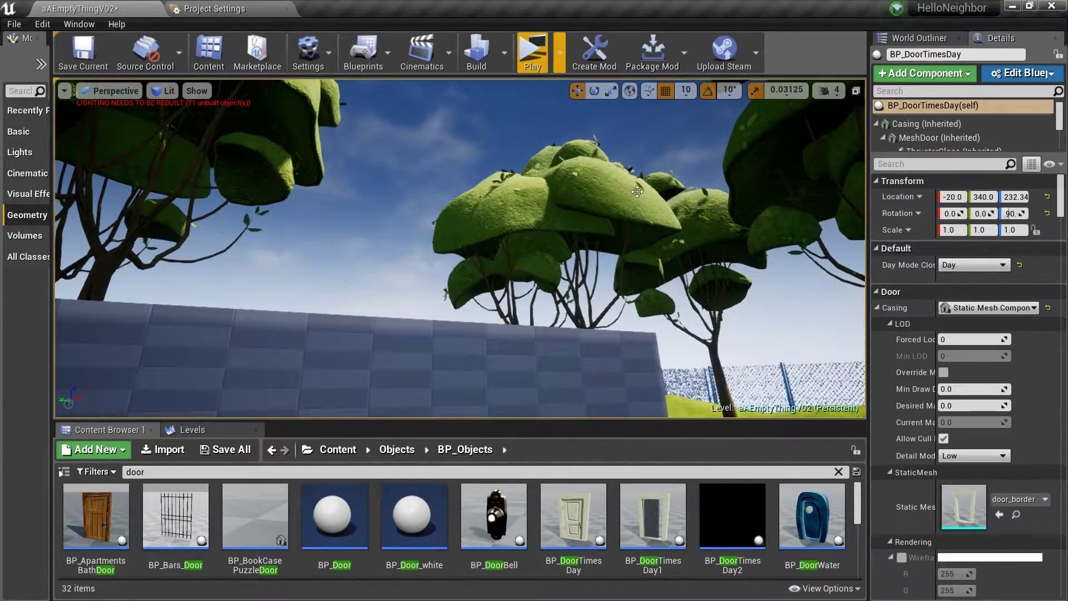
{"action": "right_click_drag", "start_coordinate": [669, 224], "coordinate": [687, 311]}
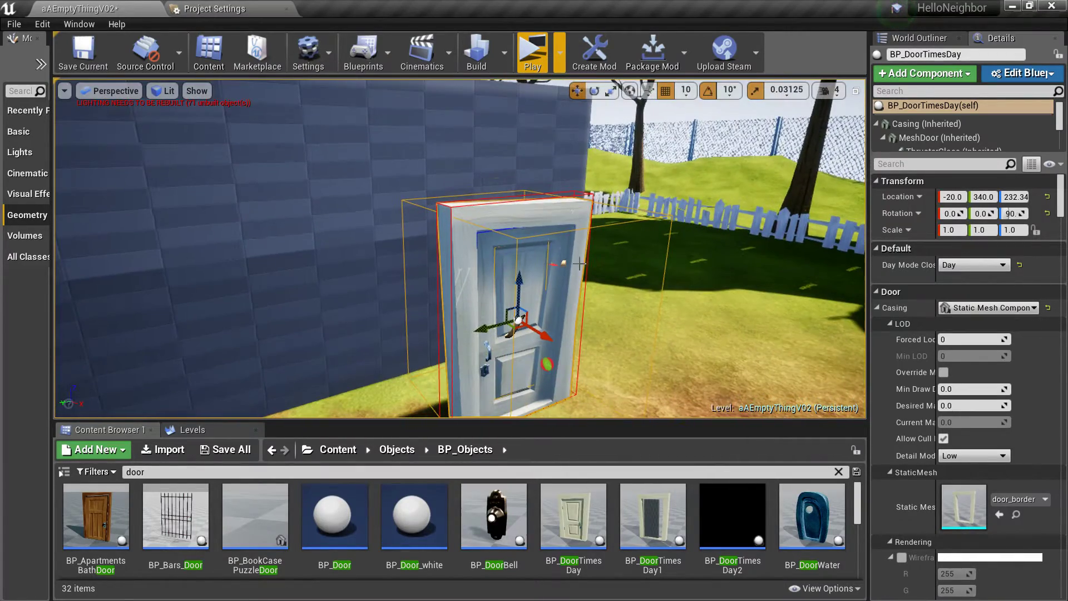
{"action": "right_click_drag", "start_coordinate": [579, 263], "coordinate": [502, 309]}
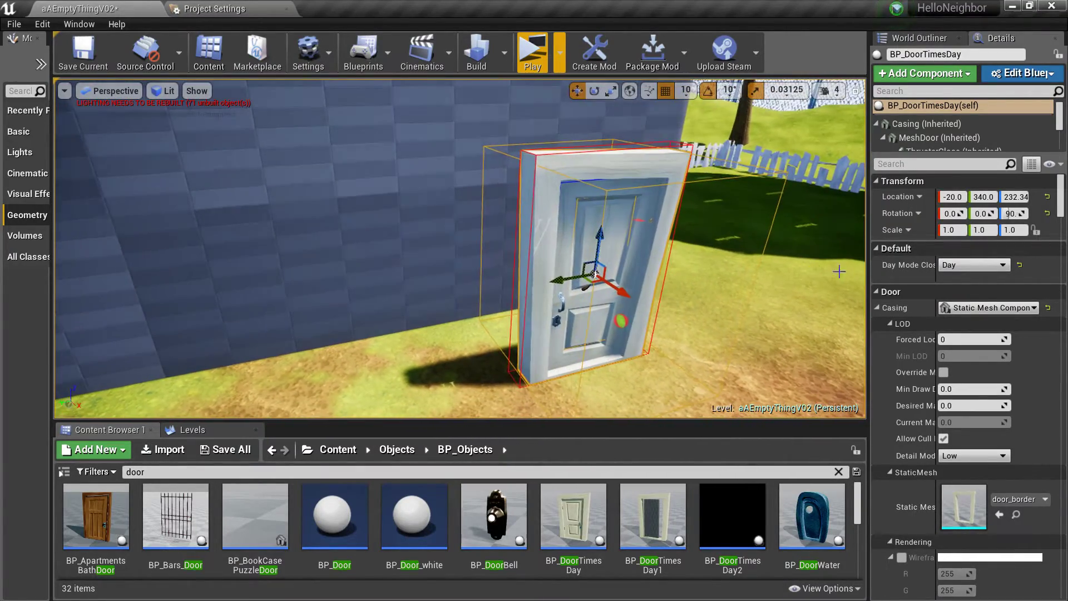
{"action": "left_click", "coordinate": [967, 265]}
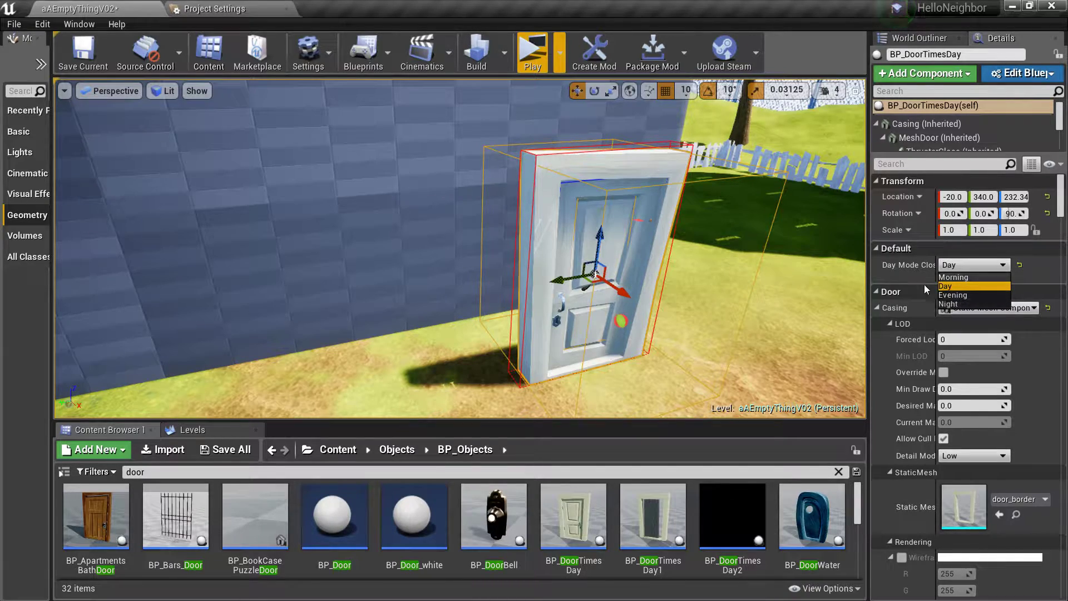
Find the Door_inward blueprint in the door results, place it in the empty doorway and raise it to Z 230.
{"action": "right_click_drag", "start_coordinate": [674, 293], "coordinate": [567, 292]}
{"action": "scroll", "coordinate": [642, 514], "scroll_direction": "down", "scroll_amount": 5}
{"action": "scroll", "coordinate": [641, 515], "scroll_direction": "down", "scroll_amount": 1}
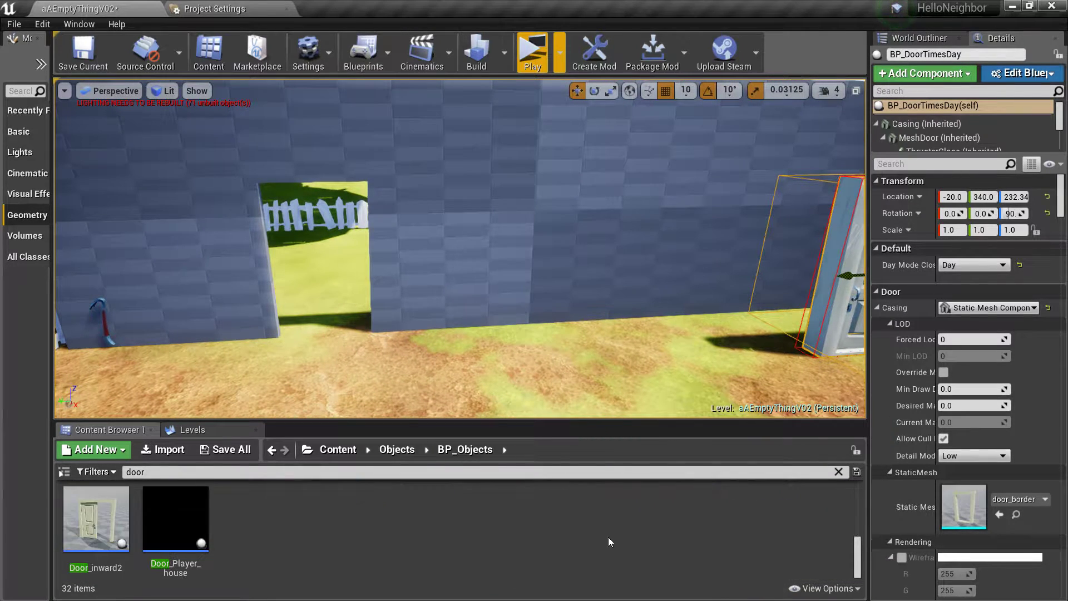
{"action": "scroll", "coordinate": [441, 503], "scroll_direction": "up", "scroll_amount": 2}
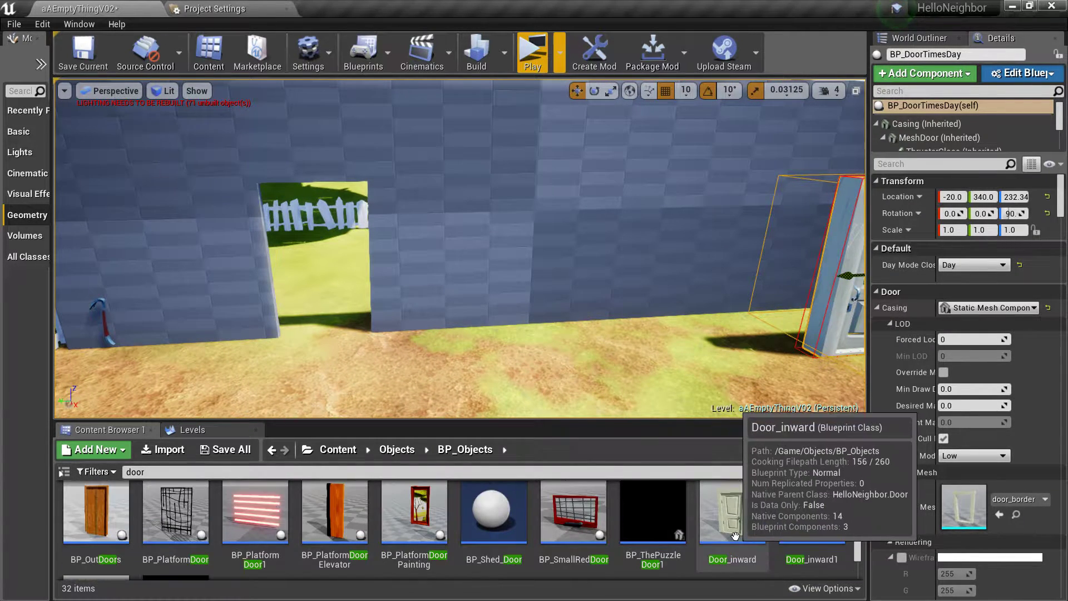
{"action": "left_click", "coordinate": [732, 514]}
{"action": "left_click_drag", "start_coordinate": [354, 367], "coordinate": [337, 242]}
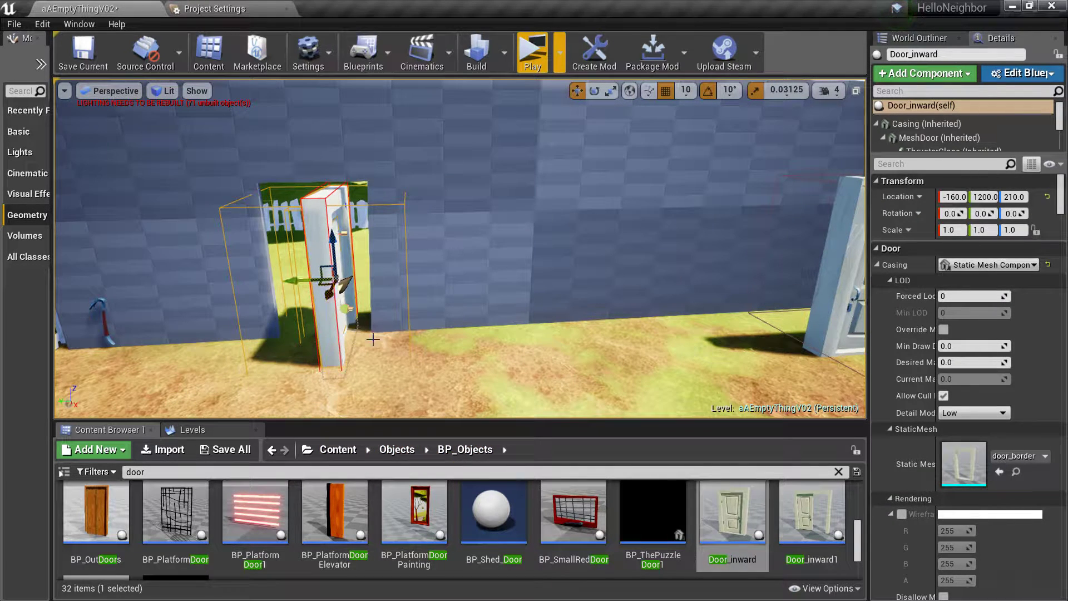
{"action": "left_click_drag", "start_coordinate": [332, 242], "coordinate": [330, 228]}
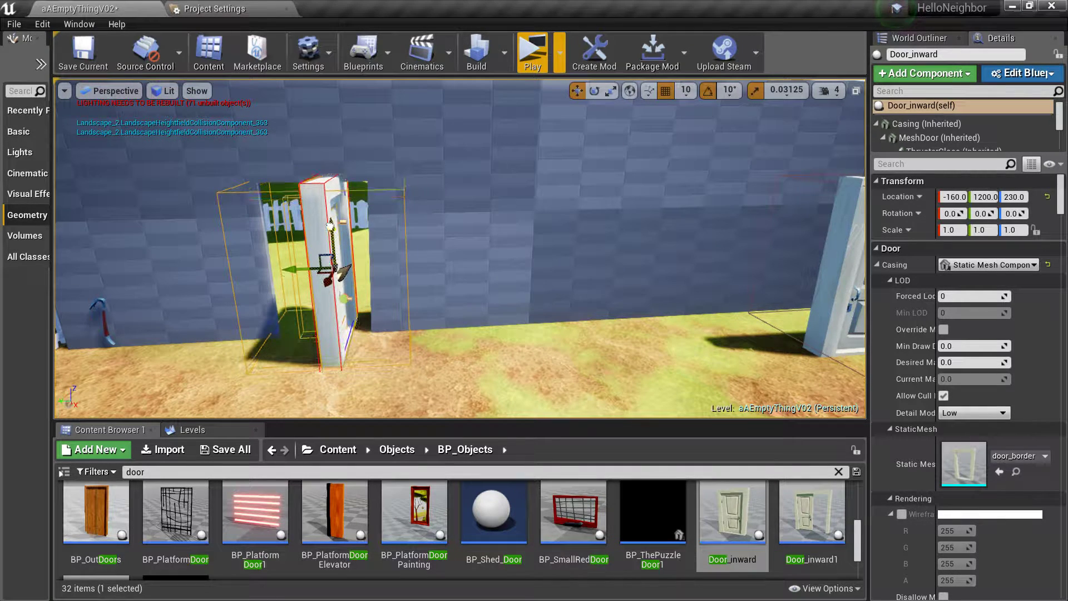
Rotate the Door_inward door to 90° about Z and fit it into the wall opening at X -180, Y 1230.
{"action": "key", "text": "e"}
{"action": "left_click_drag", "start_coordinate": [384, 278], "coordinate": [311, 286]}
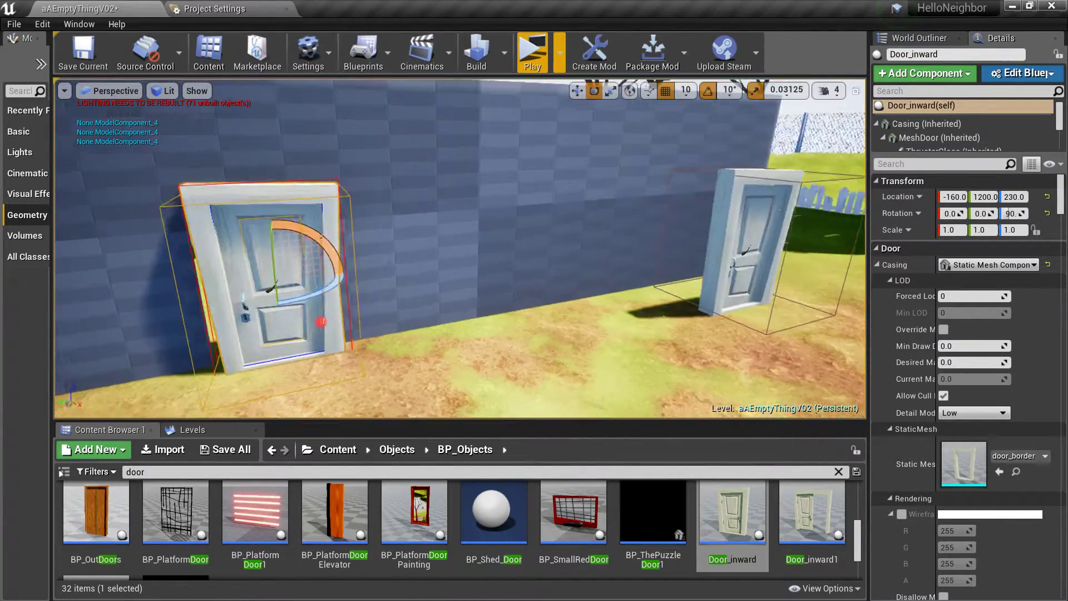
{"action": "right_click_drag", "start_coordinate": [372, 225], "coordinate": [503, 226]}
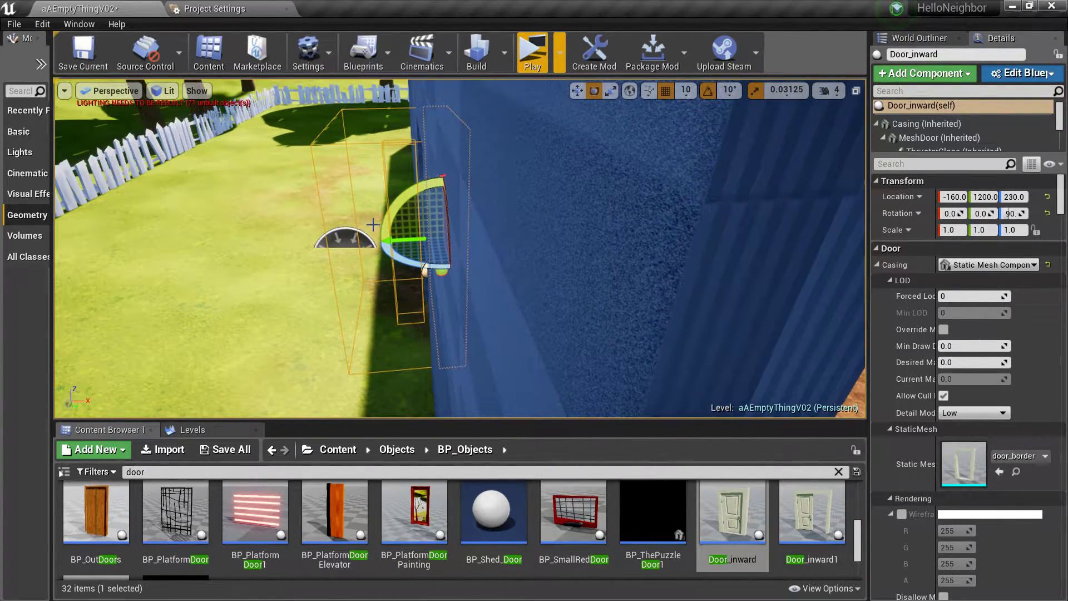
{"action": "right_click_drag", "start_coordinate": [353, 273], "coordinate": [626, 176]}
{"action": "key", "text": "w"}
{"action": "left_click_drag", "start_coordinate": [570, 233], "coordinate": [544, 238]}
{"action": "right_click_drag", "start_coordinate": [543, 239], "coordinate": [566, 268]}
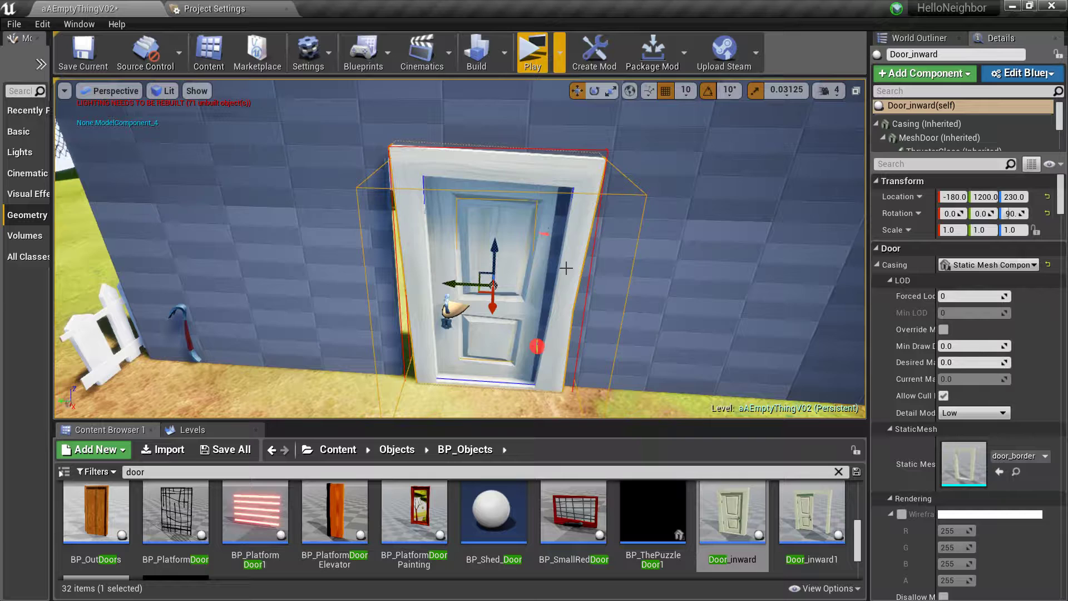
{"action": "left_click_drag", "start_coordinate": [464, 287], "coordinate": [448, 287]}
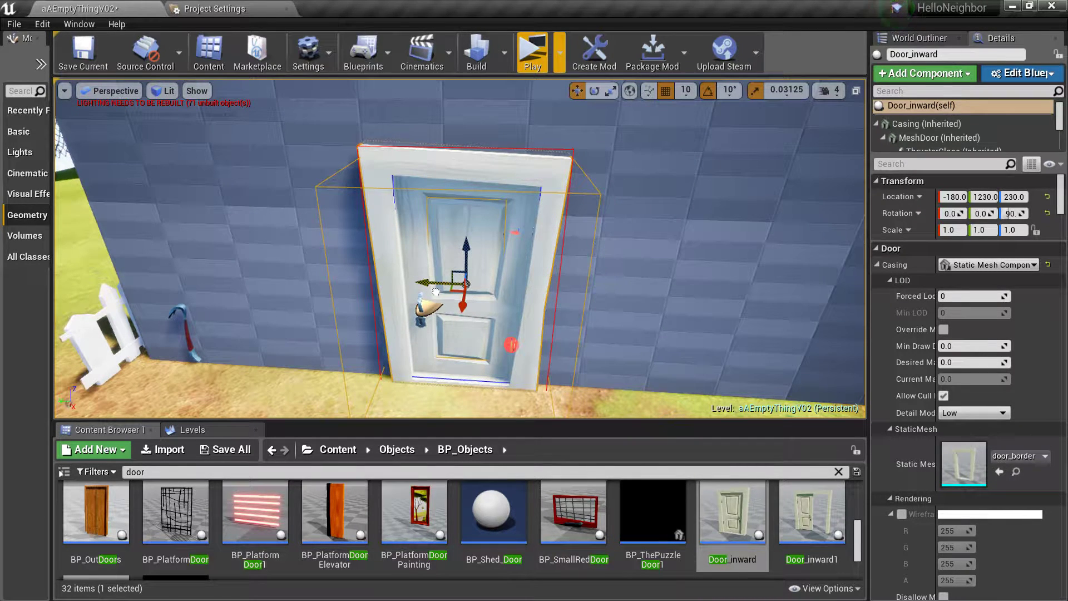
{"action": "mouse_move", "coordinate": [435, 291]}
{"action": "right_mouse_down"}
{"action": "mouse_move", "coordinate": [467, 241]}
{"action": "mouse_move", "coordinate": [403, 246]}
{"action": "mouse_move", "coordinate": [768, 250]}
{"action": "mouse_move", "coordinate": [759, 248]}
{"action": "mouse_move", "coordinate": [770, 270]}
{"action": "right_mouse_up"}
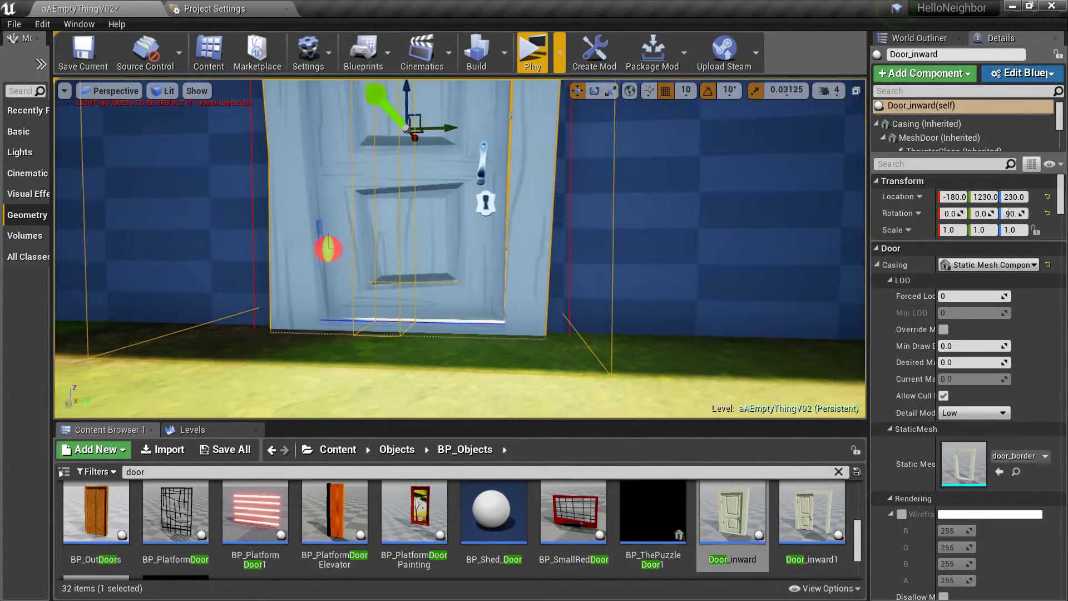
{"action": "right_click_drag", "start_coordinate": [501, 311], "coordinate": [463, 343]}
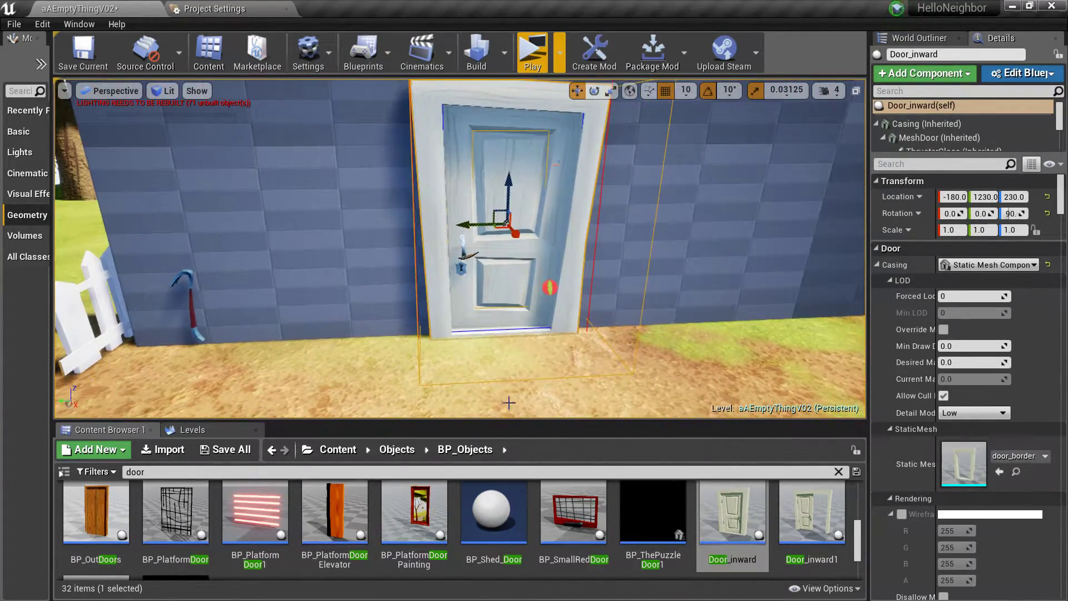
Search BP_Objects for "board" and place a BP_Board on the newly fitted door.
{"action": "left_click", "coordinate": [407, 470]}
{"action": "type", "text": "board"}
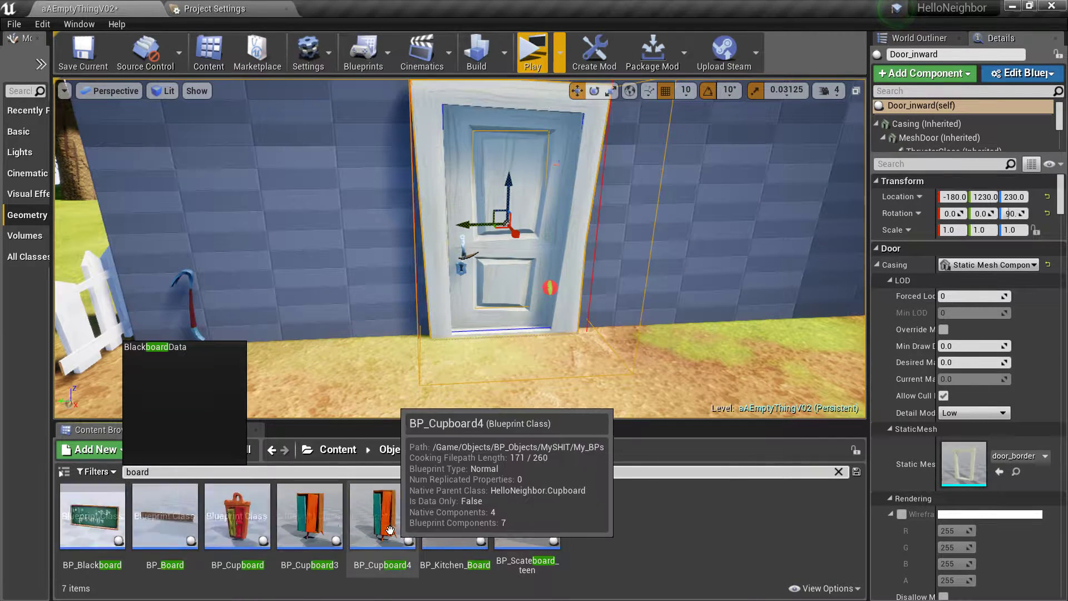
{"action": "left_click_drag", "start_coordinate": [185, 540], "coordinate": [542, 233]}
Rotate the board to 90° about Z and lay it across the door frame at X -160, Y 1230, Z 250.
{"action": "right_click_drag", "start_coordinate": [493, 292], "coordinate": [634, 293]}
{"action": "left_click_drag", "start_coordinate": [429, 248], "coordinate": [328, 240]}
{"action": "key", "text": "e"}
{"action": "right_click_drag", "start_coordinate": [395, 258], "coordinate": [450, 258]}
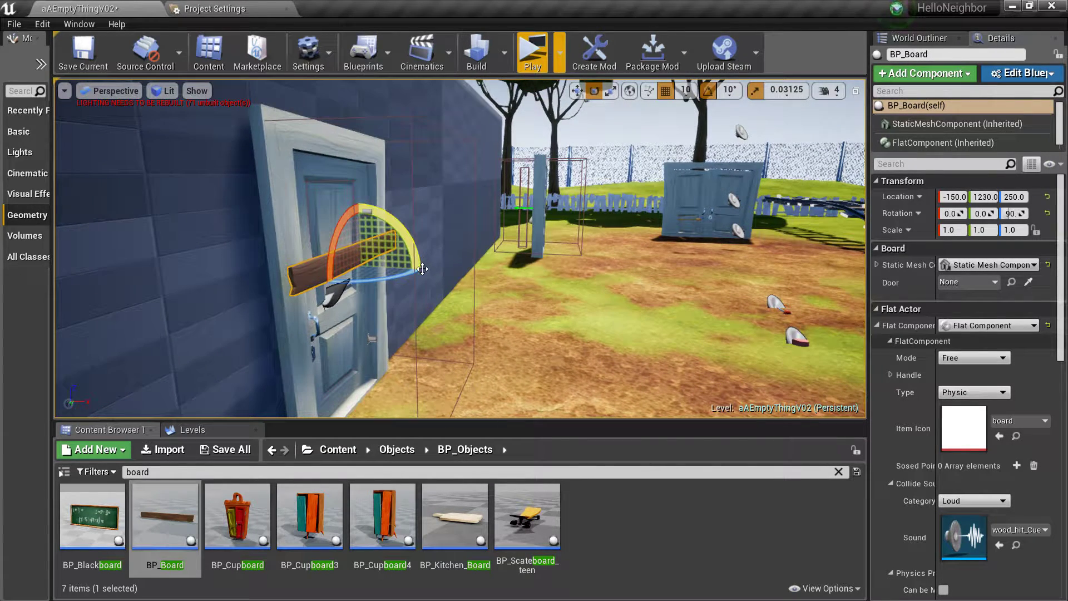
{"action": "key", "text": "w"}
{"action": "left_click_drag", "start_coordinate": [400, 268], "coordinate": [393, 273]}
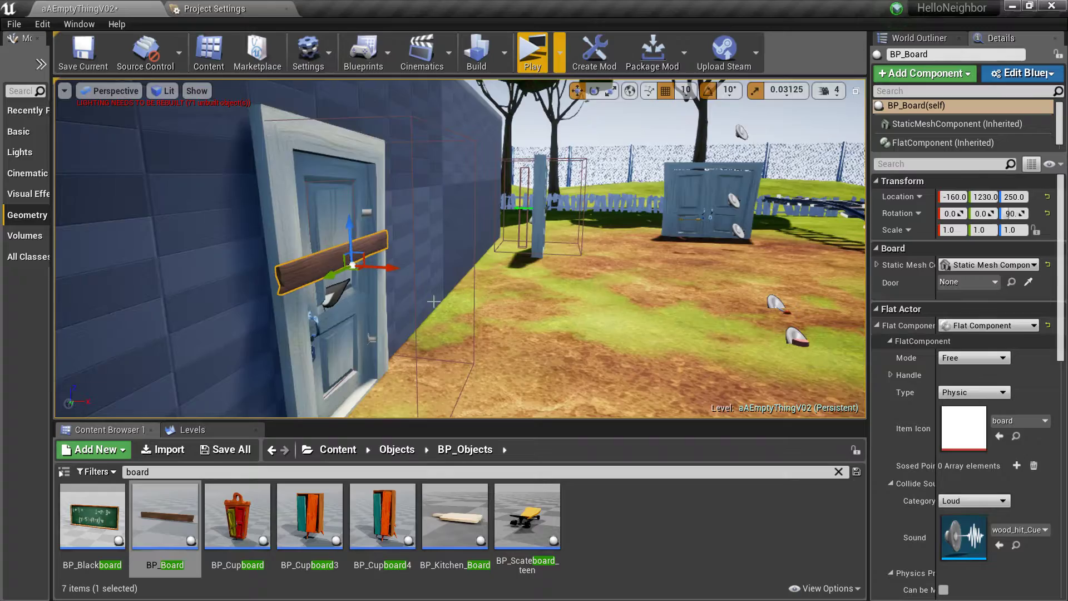
{"action": "key", "text": "f"}
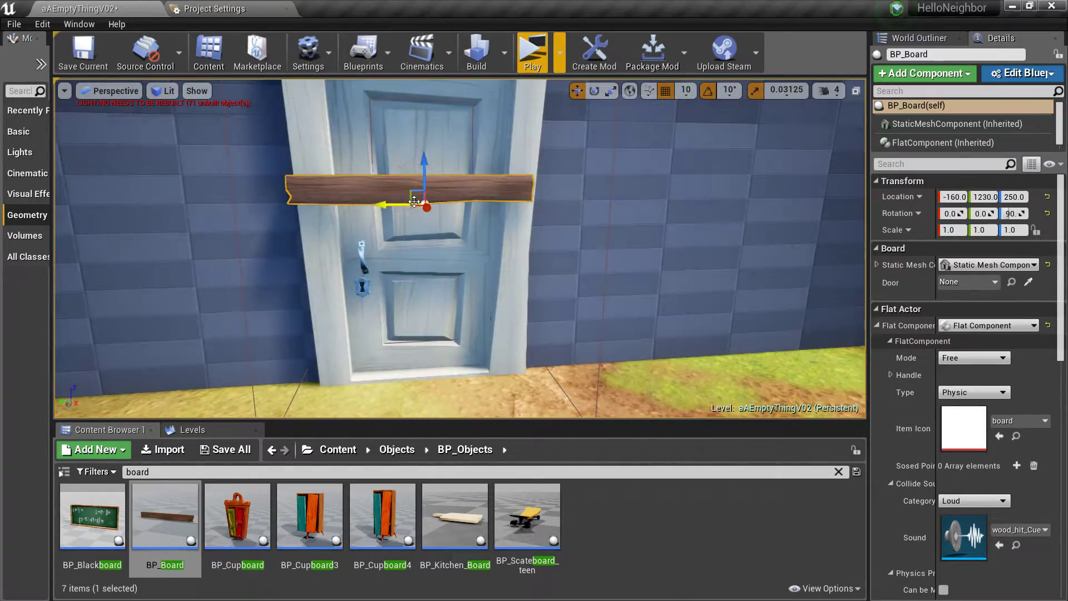
{"action": "left_click_drag", "start_coordinate": [383, 205], "coordinate": [383, 207]}
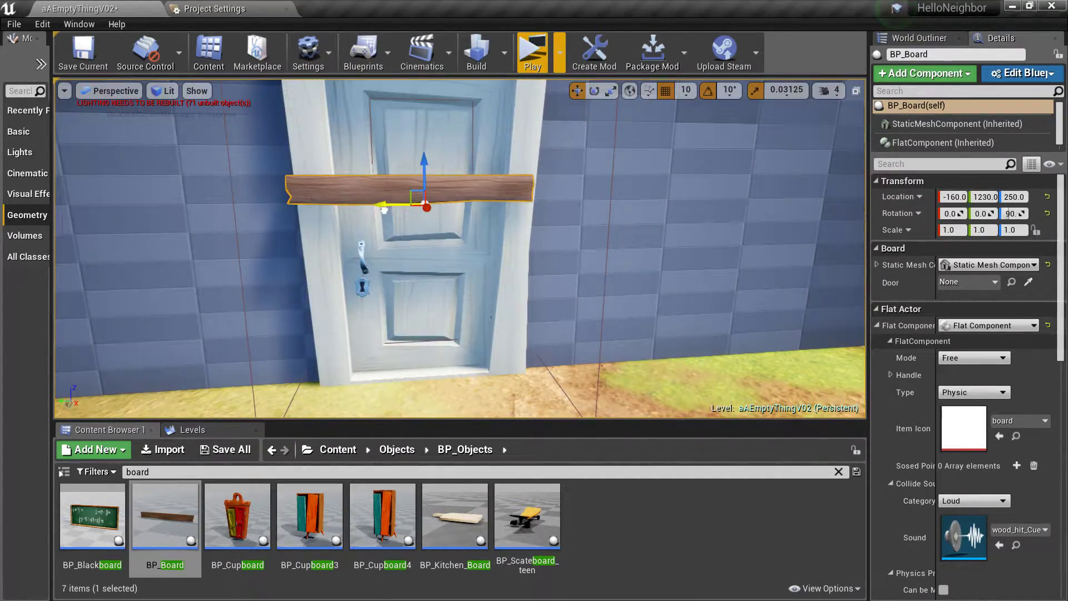
Set the board's flat component Mode to Hold and assign Door_inward as its Door.
{"action": "key", "text": "a"}
{"action": "right_click_drag", "start_coordinate": [383, 207], "coordinate": [356, 207]}
{"action": "key", "text": "d"}
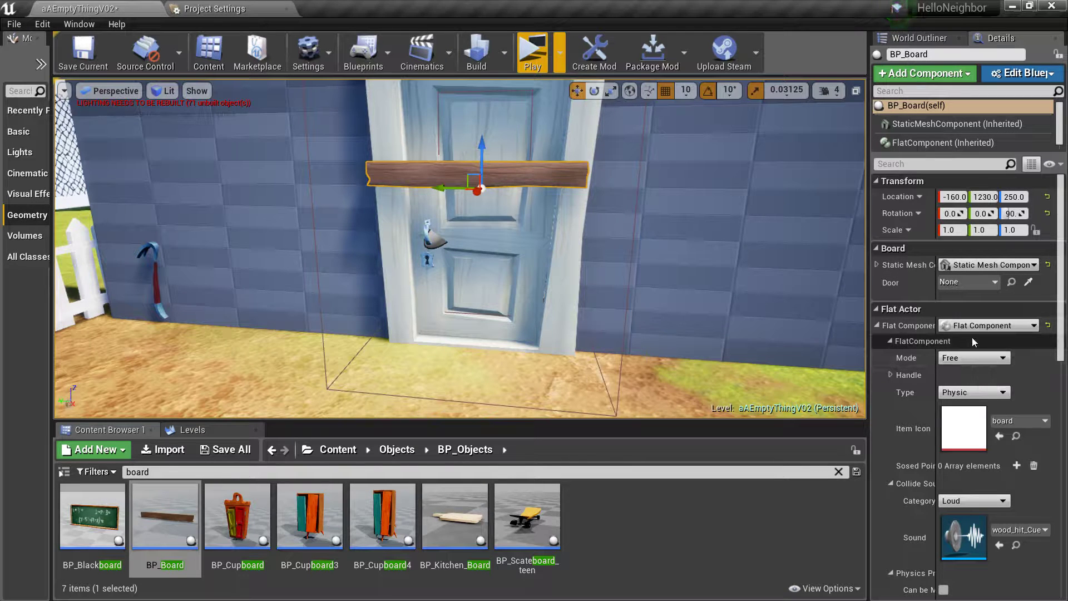
{"action": "left_click", "coordinate": [960, 357]}
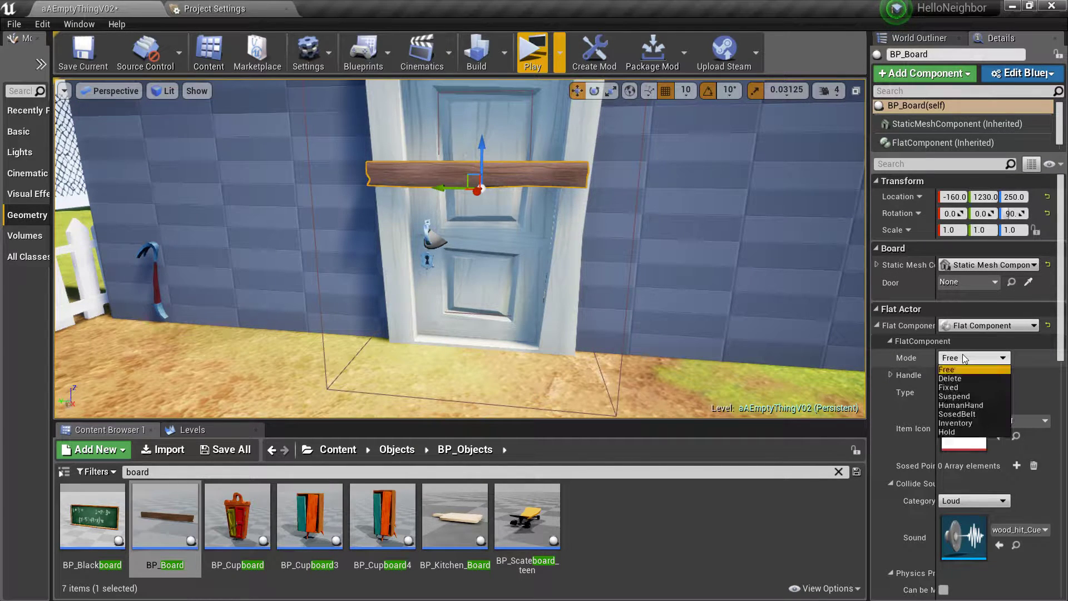
{"action": "left_click", "coordinate": [953, 432]}
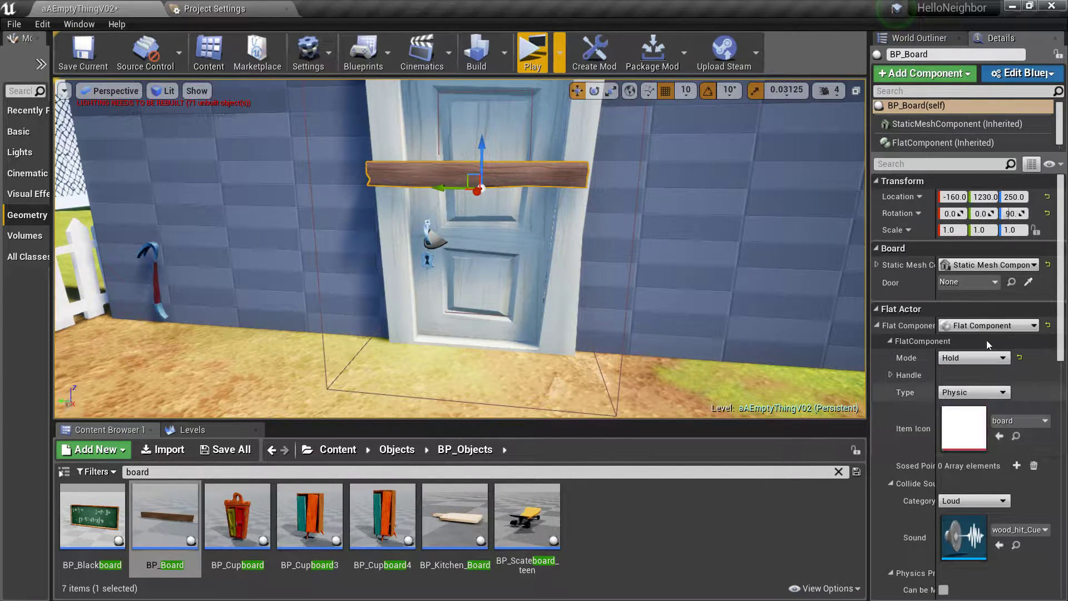
{"action": "left_click", "coordinate": [987, 281]}
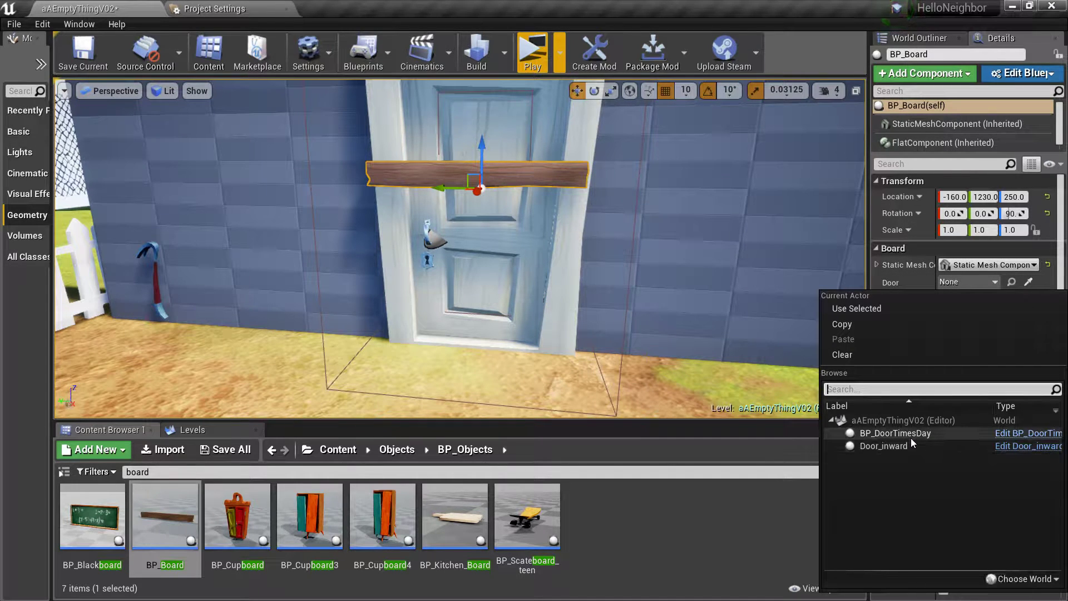
{"action": "left_click", "coordinate": [668, 587]}
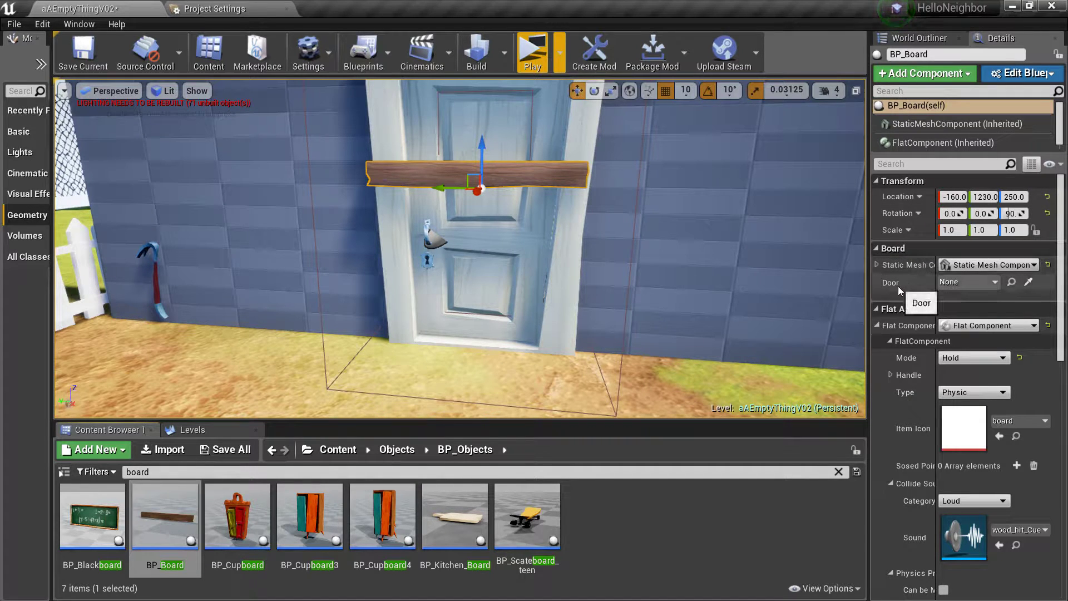
{"action": "left_click", "coordinate": [988, 281]}
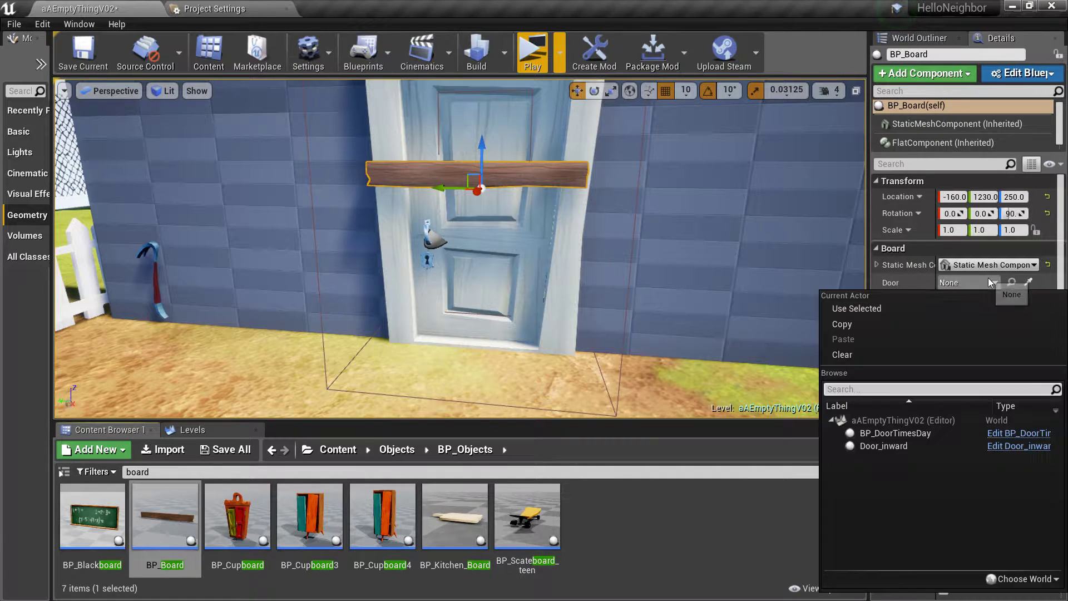
{"action": "left_click", "coordinate": [890, 446]}
{"action": "left_click", "coordinate": [540, 294]}
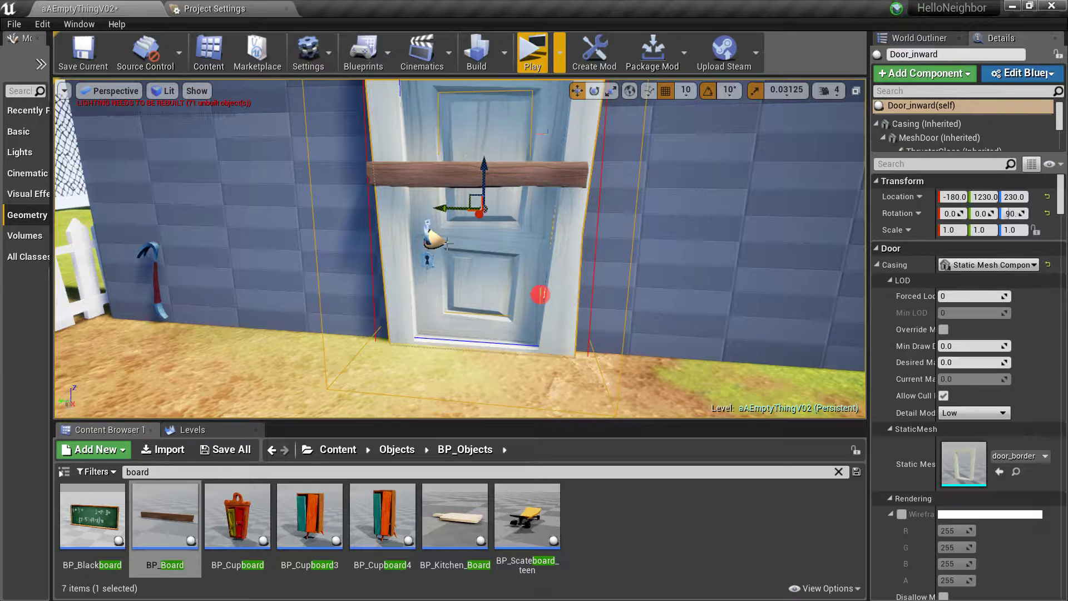
Search BP_Objects for "nail" and place a BP_Nail on the end of the board nearest the door handle.
{"action": "right_click_drag", "start_coordinate": [451, 176], "coordinate": [458, 147]}
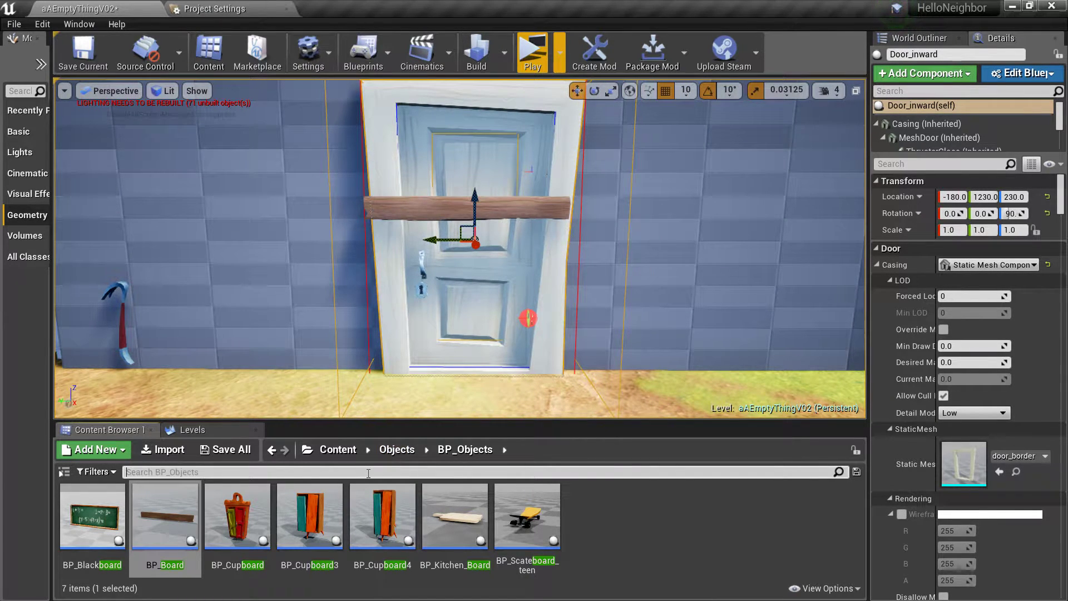
{"action": "left_click", "coordinate": [368, 473]}
{"action": "type", "text": "nail"}
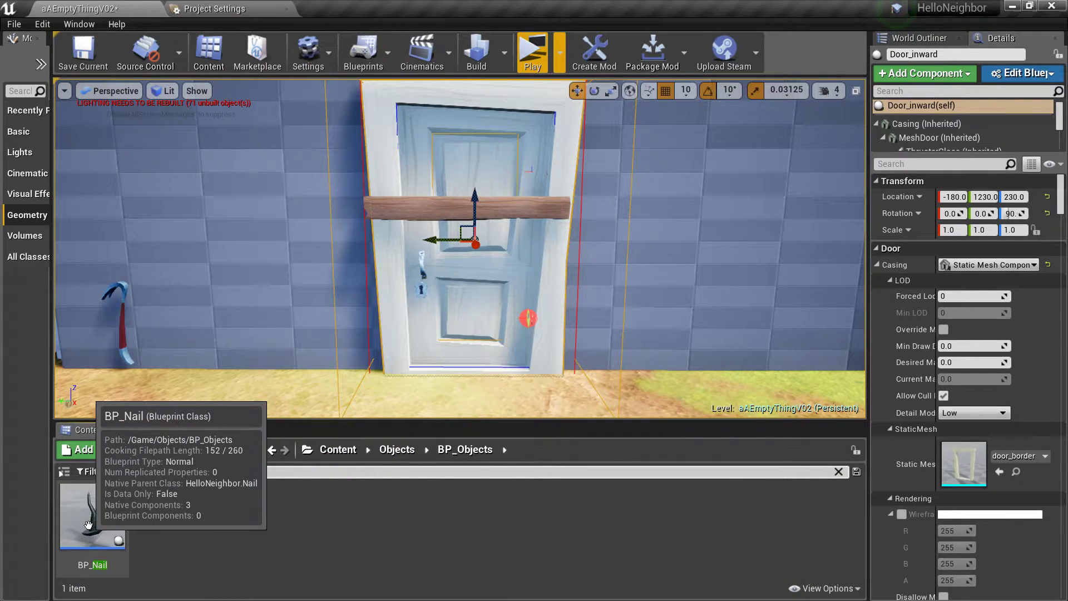
{"action": "left_click_drag", "start_coordinate": [88, 524], "coordinate": [392, 207]}
Move the nail to the front of the board's end at X -150, Y 1300, Z 260.
{"action": "right_click_drag", "start_coordinate": [331, 205], "coordinate": [512, 205]}
{"action": "key", "text": "a"}
{"action": "left_click_drag", "start_coordinate": [402, 205], "coordinate": [327, 203]}
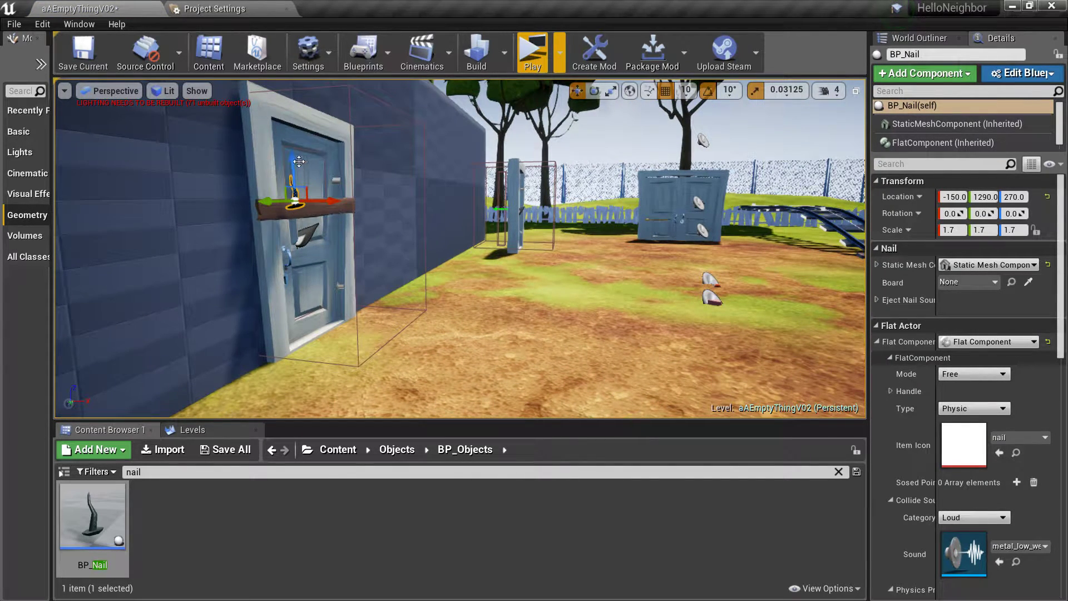
{"action": "left_click_drag", "start_coordinate": [299, 162], "coordinate": [257, 215]}
Rotate the nail about 70° about Y so it points into the board, and push it in to X -160.
{"action": "right_click_drag", "start_coordinate": [459, 247], "coordinate": [299, 277]}
{"action": "key", "text": "e"}
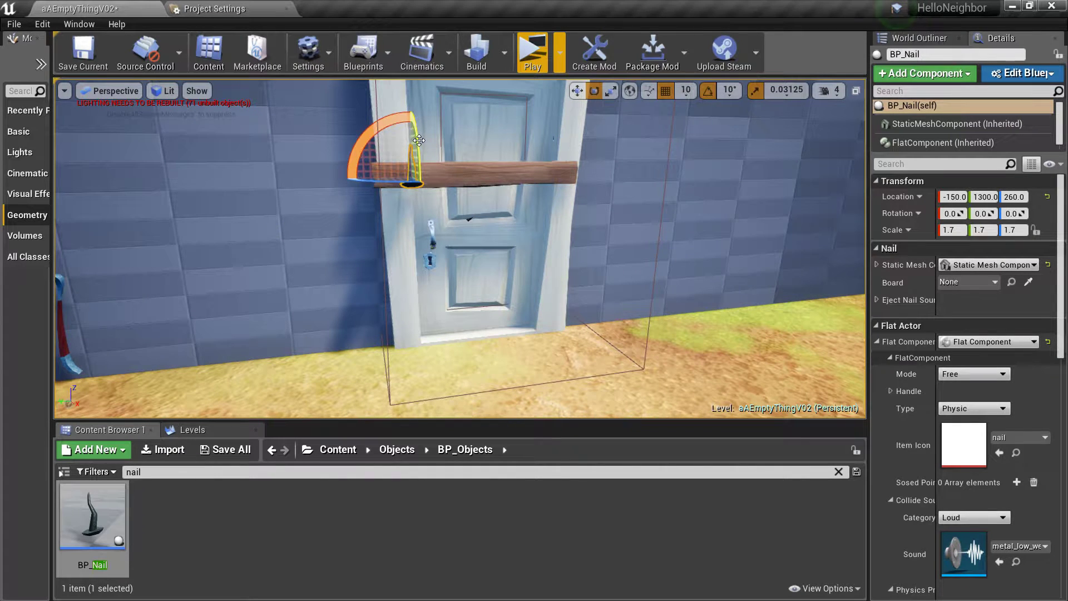
{"action": "left_click_drag", "start_coordinate": [416, 138], "coordinate": [418, 158]}
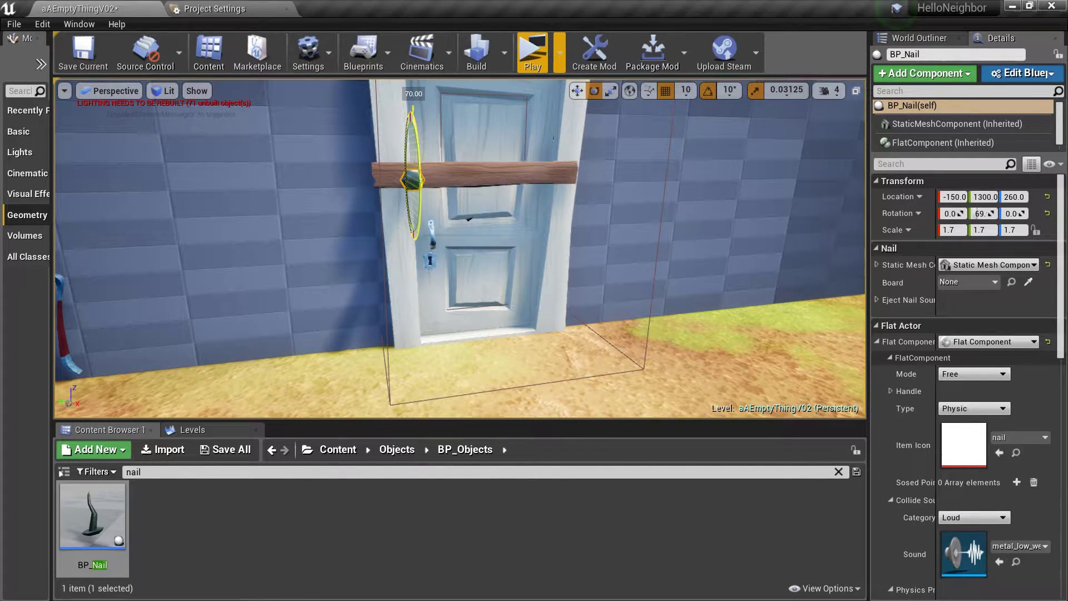
{"action": "left_click_drag", "start_coordinate": [466, 334], "coordinate": [467, 344]}
{"action": "right_click_drag", "start_coordinate": [467, 344], "coordinate": [483, 244]}
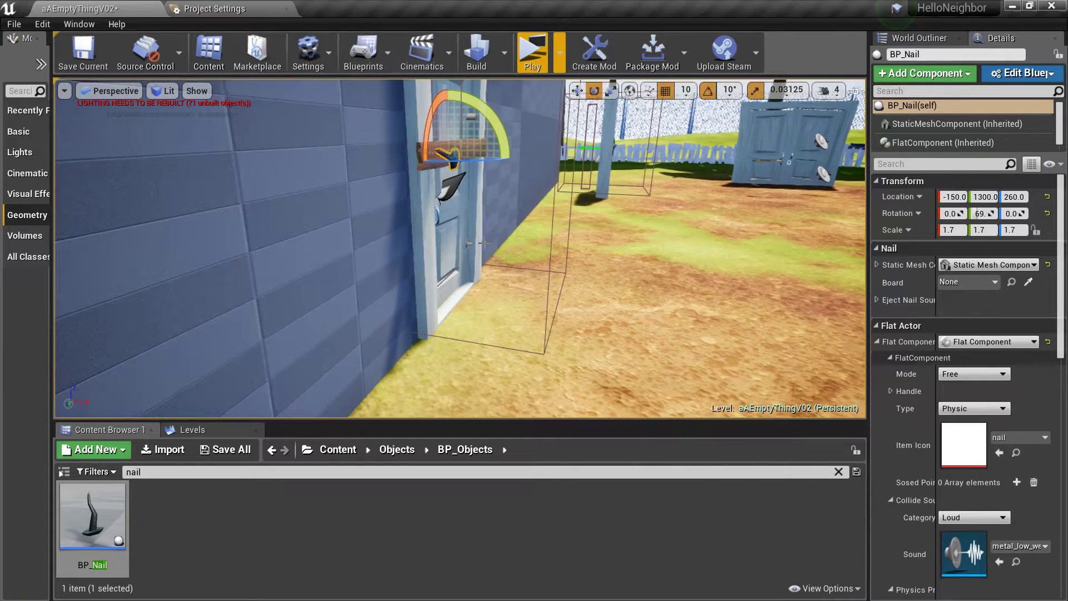
{"action": "key", "text": "w"}
{"action": "left_click_drag", "start_coordinate": [476, 157], "coordinate": [469, 158]}
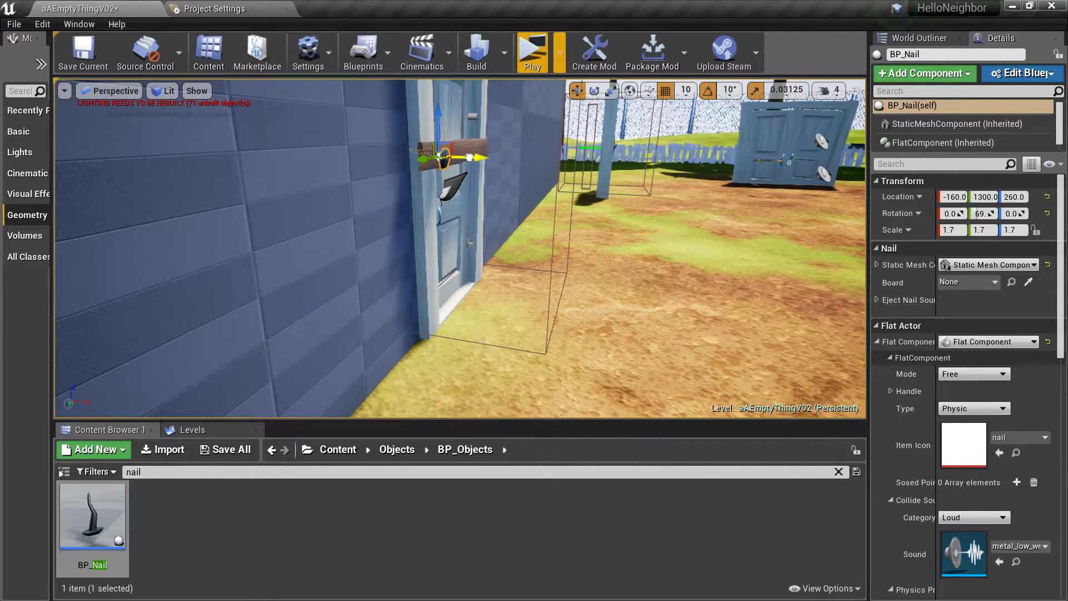
Align the nail with the handle-side end of the board at Y 1310, Z 260.
{"action": "right_click_drag", "start_coordinate": [461, 145], "coordinate": [495, 145]}
{"action": "right_click_drag", "start_coordinate": [350, 172], "coordinate": [367, 167]}
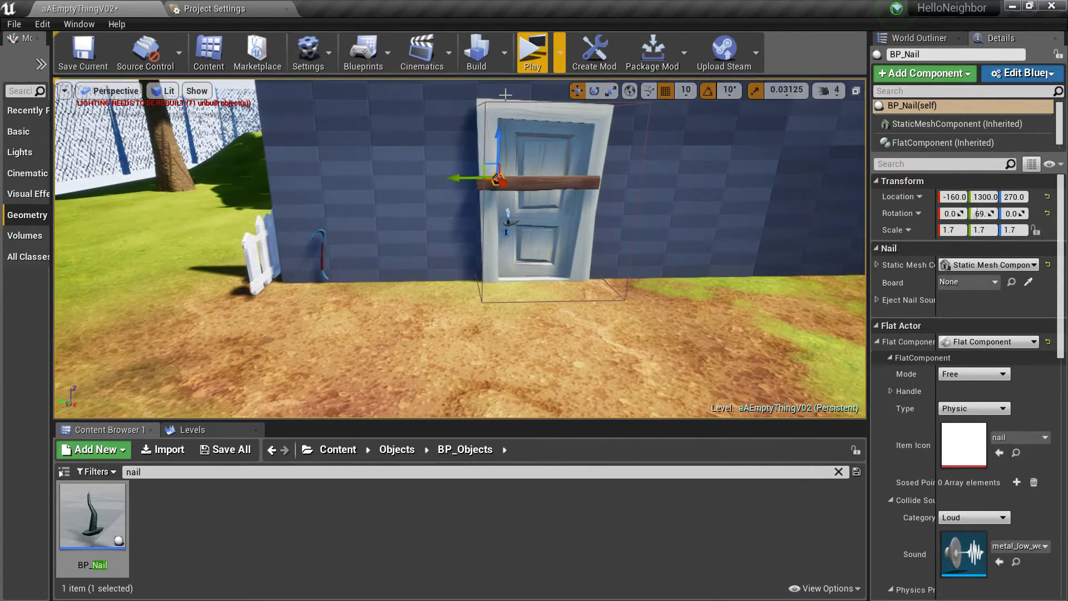
{"action": "left_click_drag", "start_coordinate": [497, 143], "coordinate": [497, 151]}
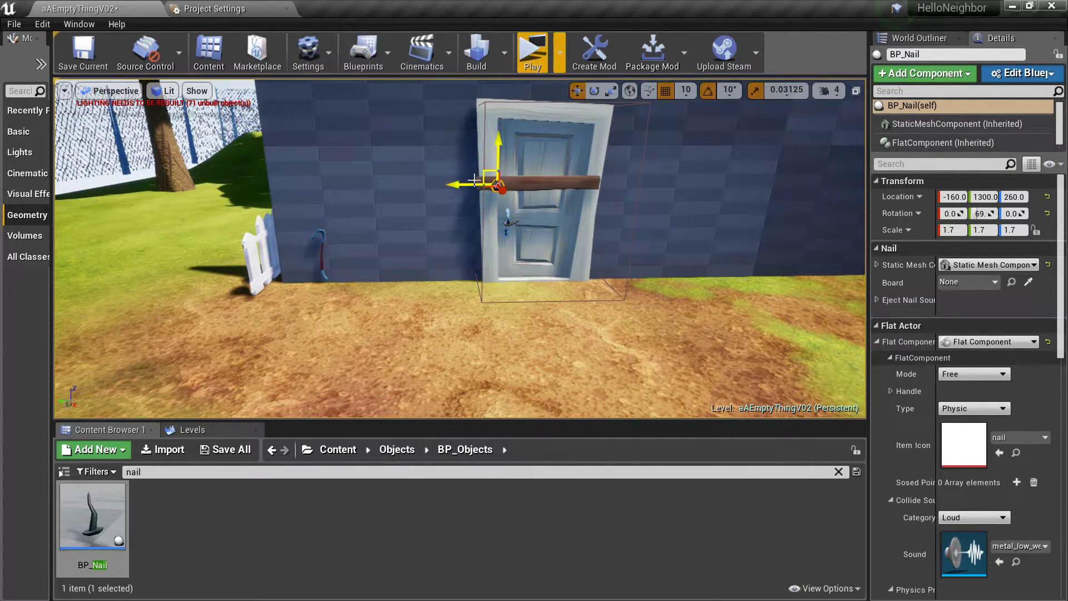
{"action": "left_click_drag", "start_coordinate": [464, 184], "coordinate": [450, 188]}
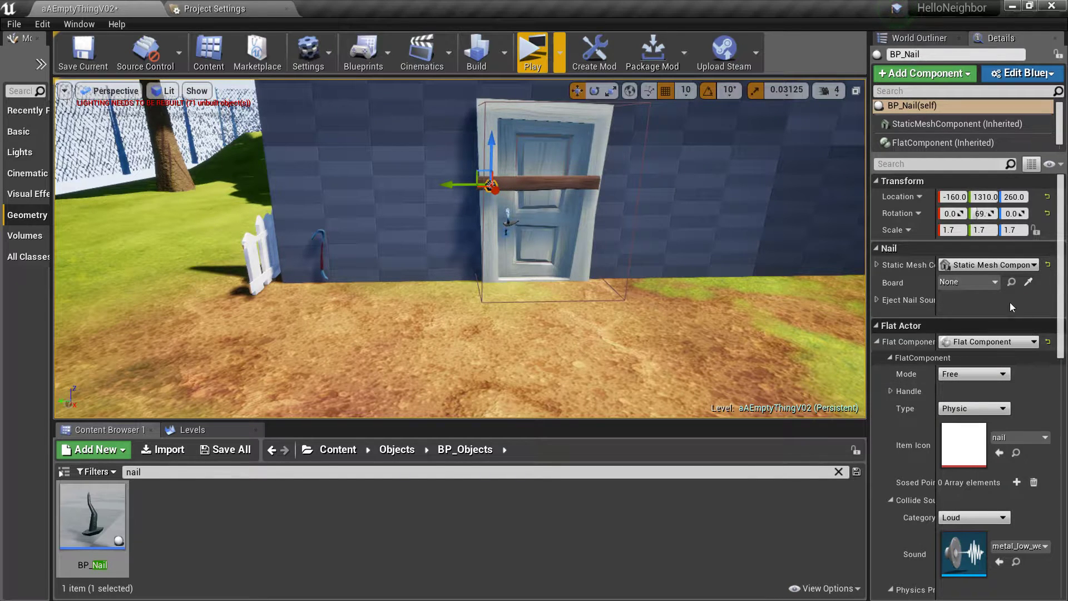
Assign BP_Board as the nail's Board, set its Mode to Hold, and duplicate it to the board's other end at Y 1150.
{"action": "left_click", "coordinate": [976, 281]}
{"action": "left_click", "coordinate": [903, 448]}
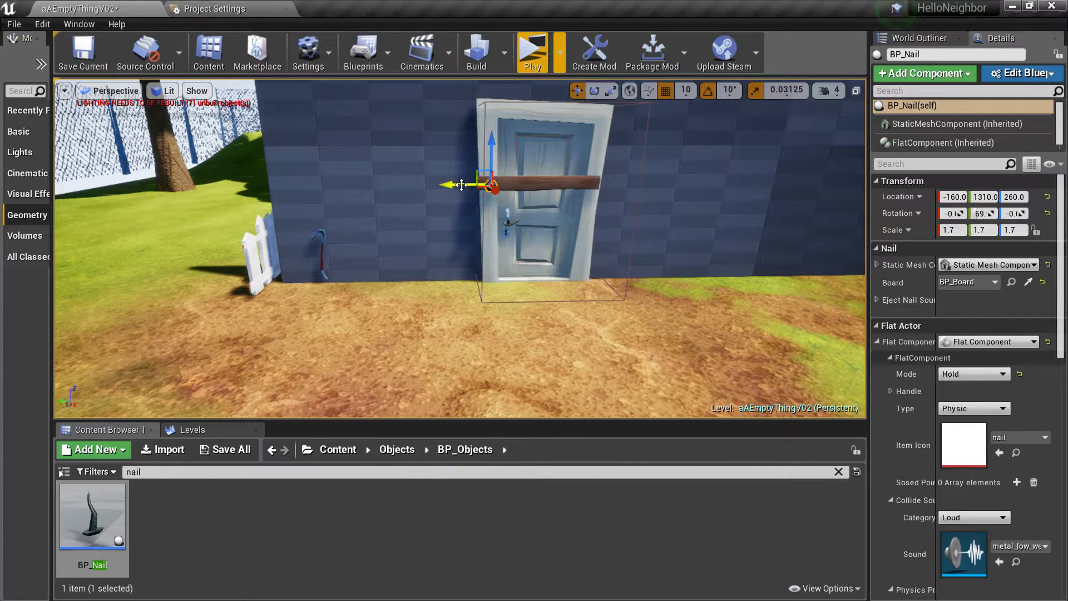
{"action": "left_click_drag", "start_coordinate": [462, 183], "coordinate": [567, 177], "text": "alt"}
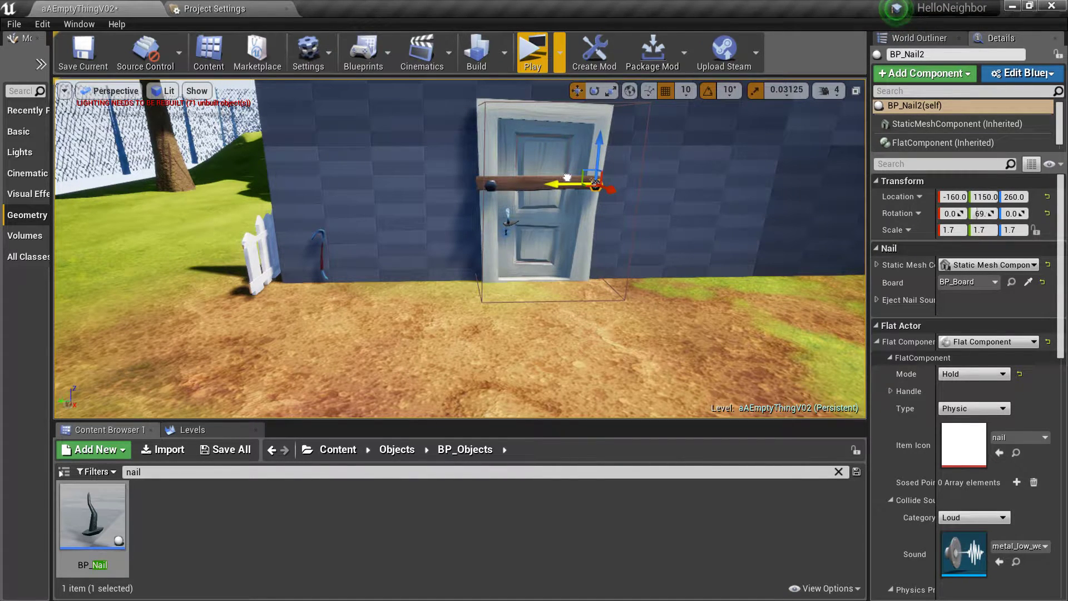
Play-test the boarded door by picking up the crowbar, prying off the nails and opening the door, and end the preview.
{"action": "left_click", "coordinate": [536, 62]}
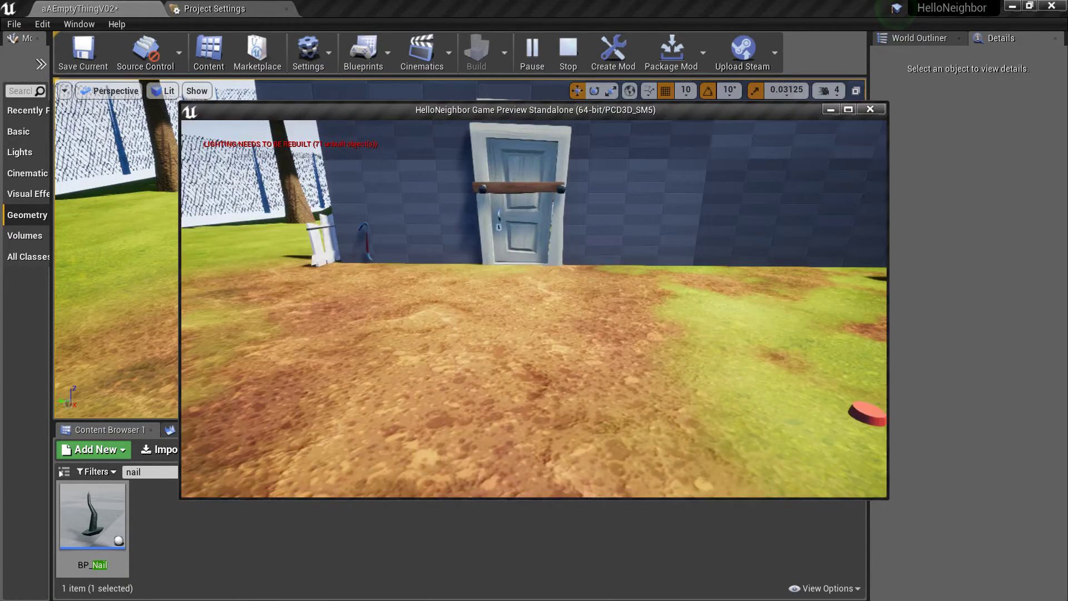
{"action": "key", "text": "w"}
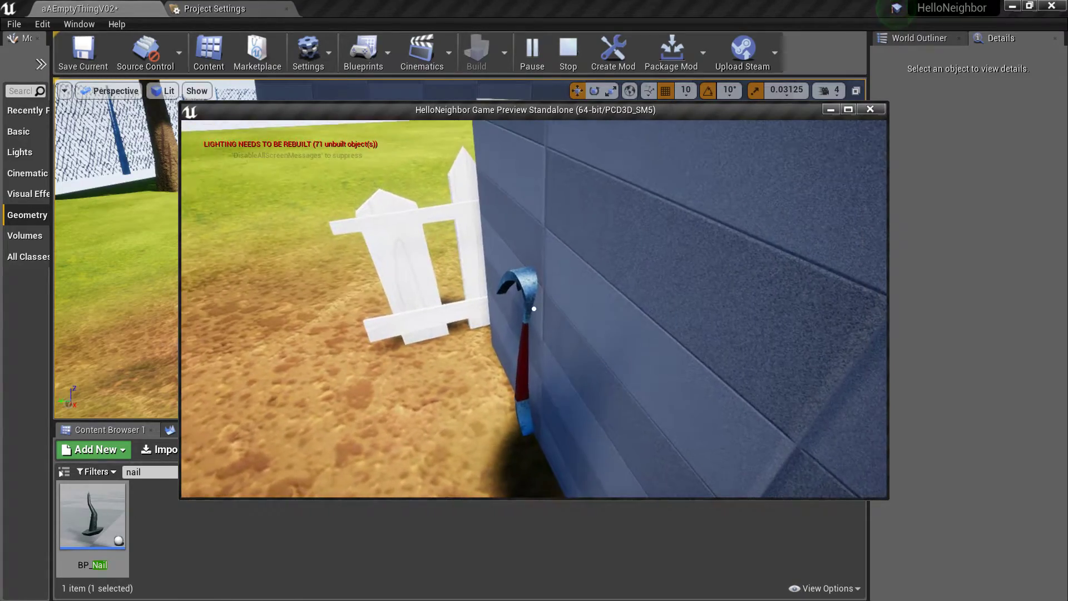
{"action": "left_click", "coordinate": [533, 309]}
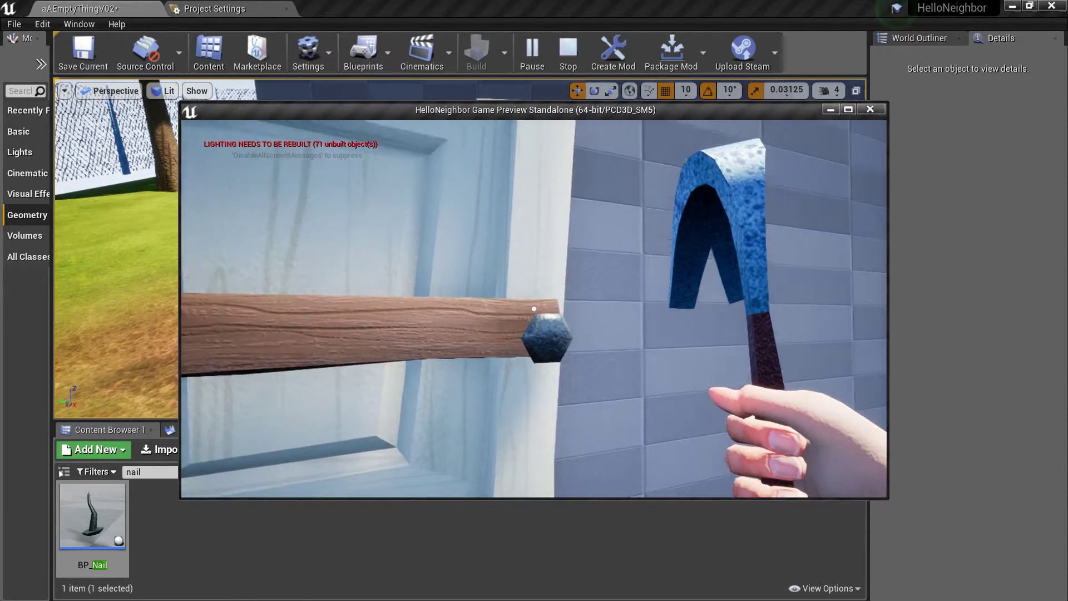
{"action": "left_click", "coordinate": [534, 309]}
{"action": "key", "text": "e"}
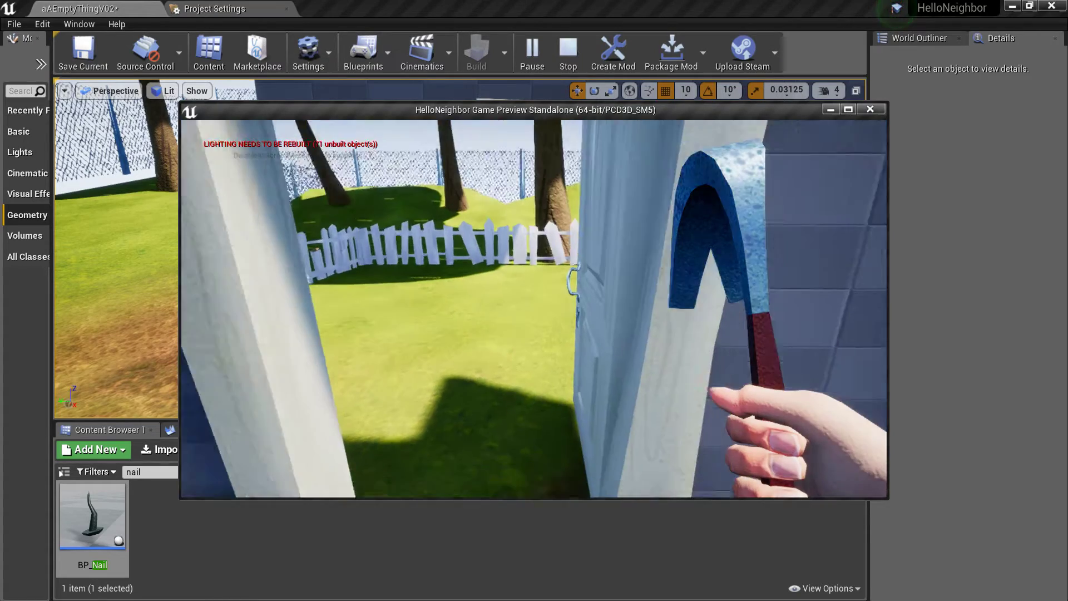
{"action": "key", "text": "s"}
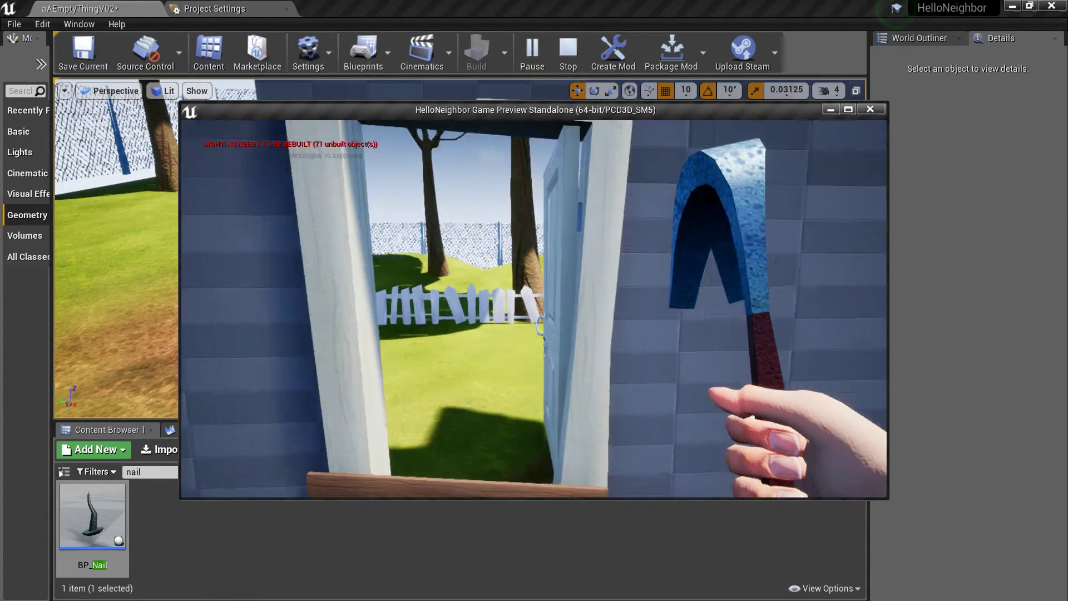
{"action": "key", "text": "Escape"}
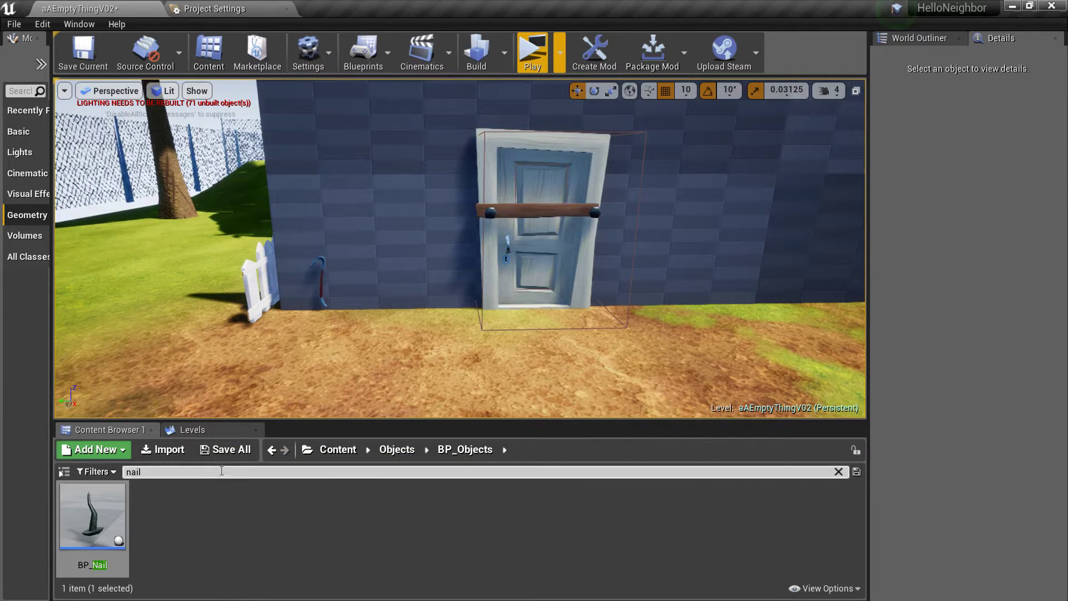
Search BP_Objects for "lock" and place a BP_Lock_Green near the door handle.
{"action": "key", "text": "BackSpace"}
{"action": "key", "text": "BackSpace"}
{"action": "key", "text": "BackSpace"}
{"action": "key", "text": "BackSpace"}
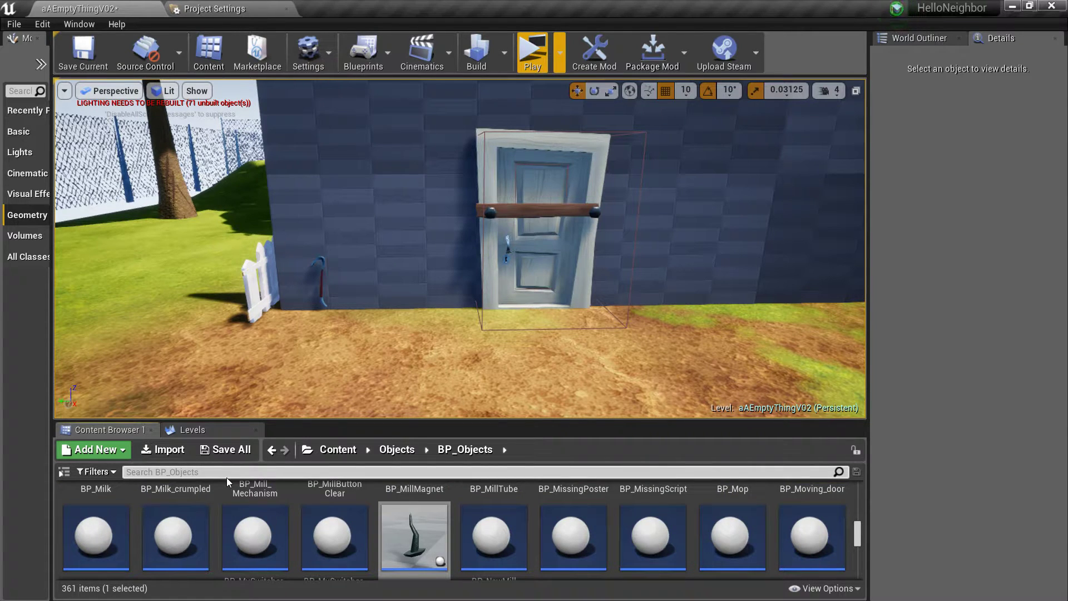
{"action": "type", "text": "lock"}
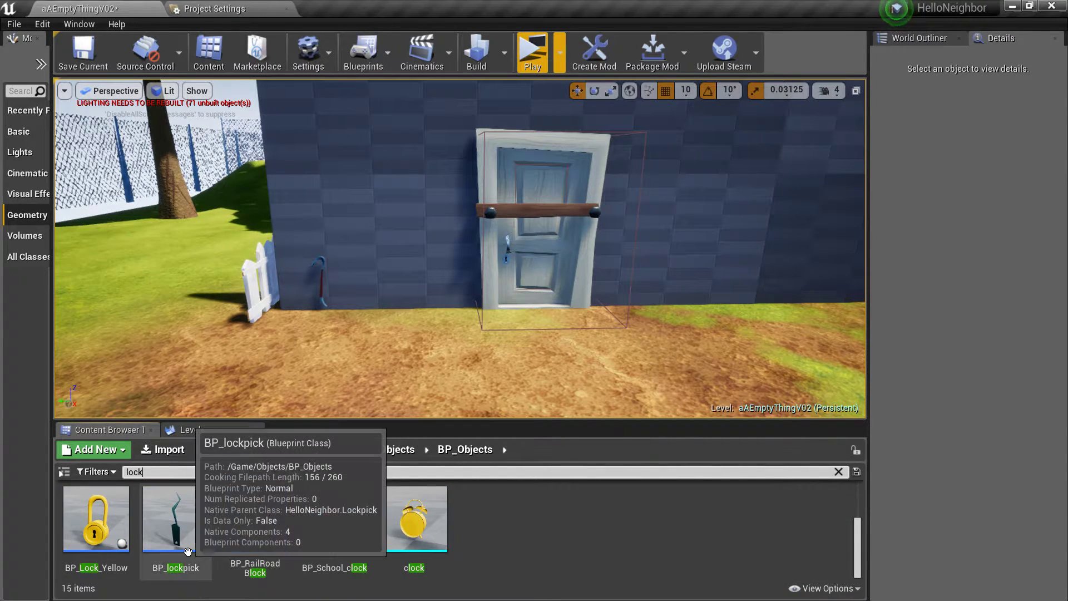
{"action": "scroll", "coordinate": [178, 523], "scroll_direction": "up", "scroll_amount": 2}
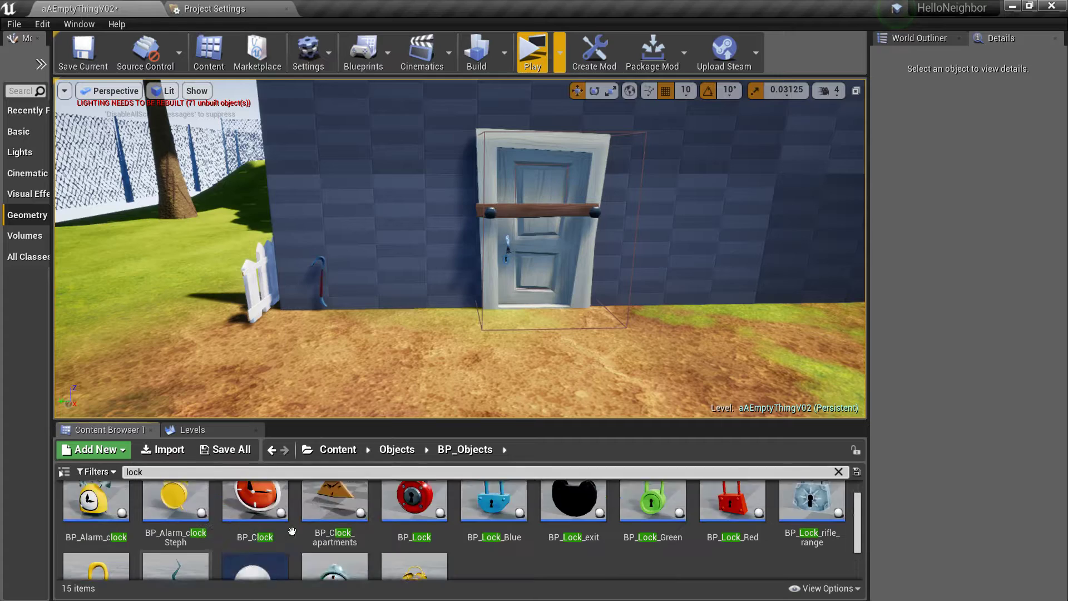
{"action": "left_click_drag", "start_coordinate": [652, 514], "coordinate": [510, 257]}
Move the green lock up to the door at X -160, Y 1290, Z 180 and rotate it -10° about Z.
{"action": "right_click_drag", "start_coordinate": [554, 344], "coordinate": [630, 286]}
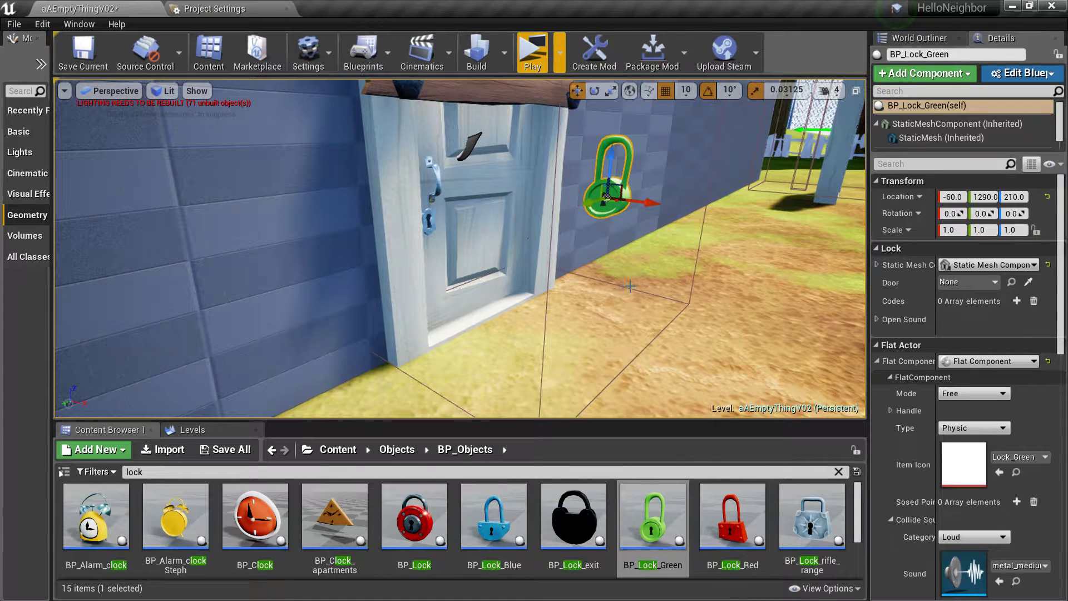
{"action": "left_click_drag", "start_coordinate": [647, 201], "coordinate": [481, 182]}
{"action": "left_click_drag", "start_coordinate": [446, 139], "coordinate": [446, 190]}
{"action": "key", "text": "e"}
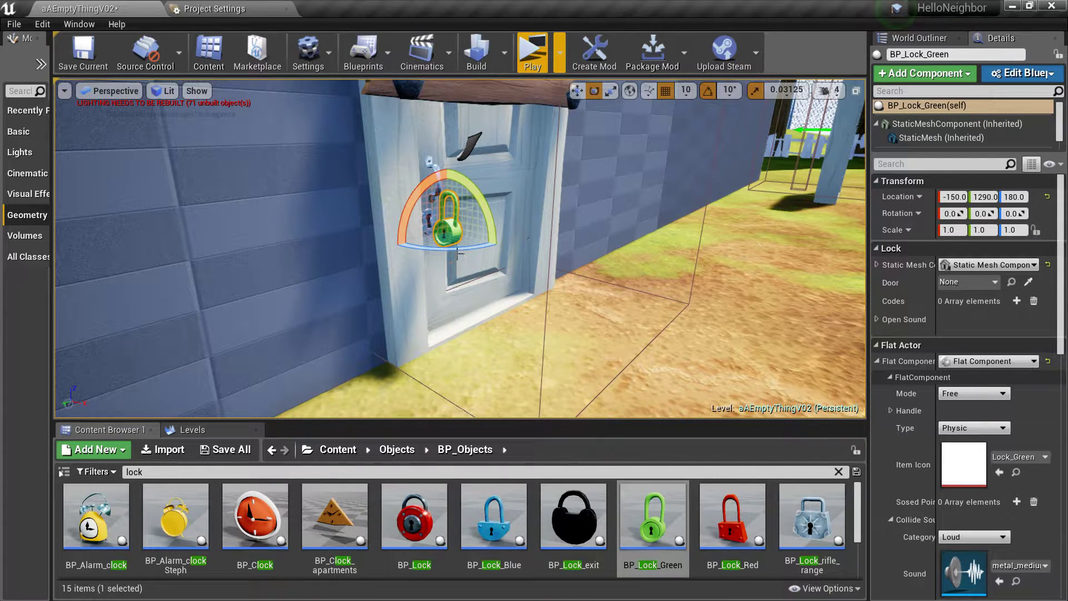
{"action": "mouse_move", "coordinate": [457, 253]}
{"action": "left_mouse_down"}
{"action": "mouse_move", "coordinate": [501, 254]}
{"action": "mouse_move", "coordinate": [455, 243]}
{"action": "left_mouse_up"}
{"action": "key", "text": "w"}
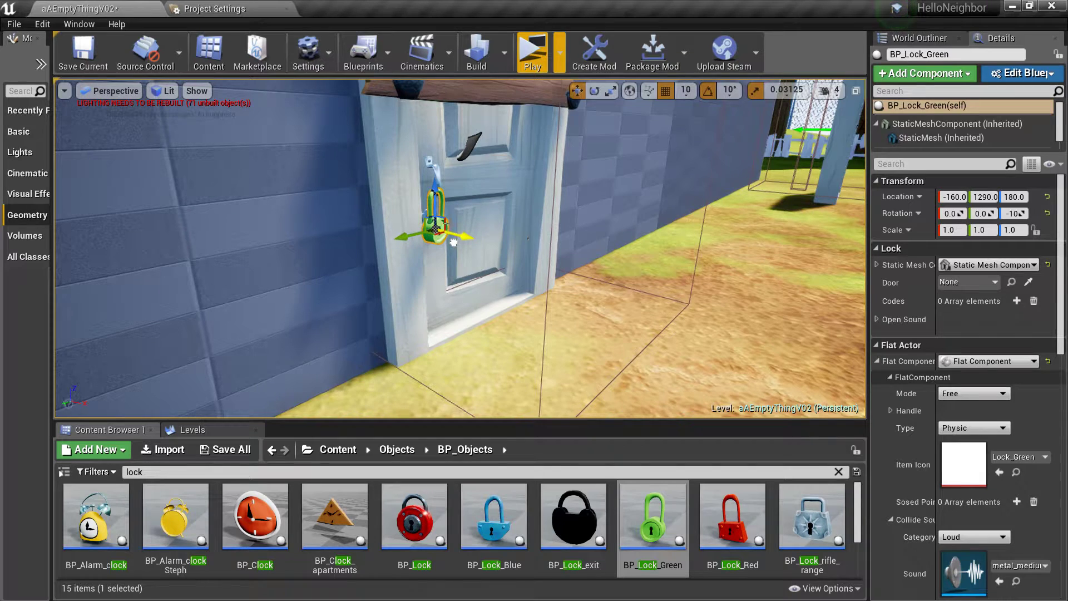
Align the green lock over the door's keyhole at Y 1280, Z 180.
{"action": "left_click_drag", "start_coordinate": [430, 176], "coordinate": [431, 169]}
{"action": "right_click_drag", "start_coordinate": [431, 172], "coordinate": [355, 166]}
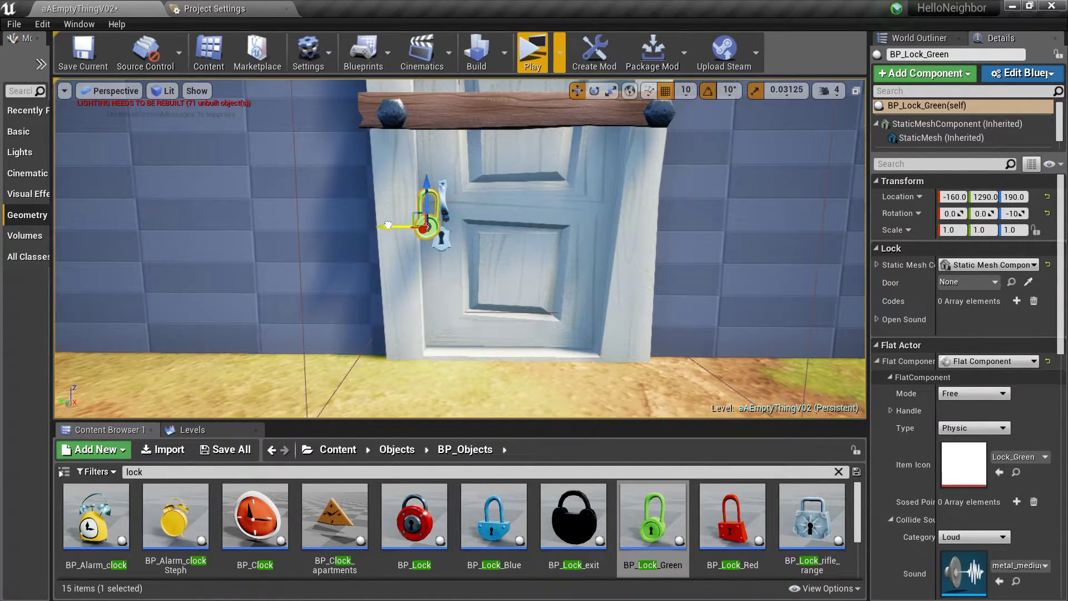
{"action": "left_click_drag", "start_coordinate": [388, 227], "coordinate": [410, 227]}
{"action": "left_click_drag", "start_coordinate": [440, 185], "coordinate": [444, 205]}
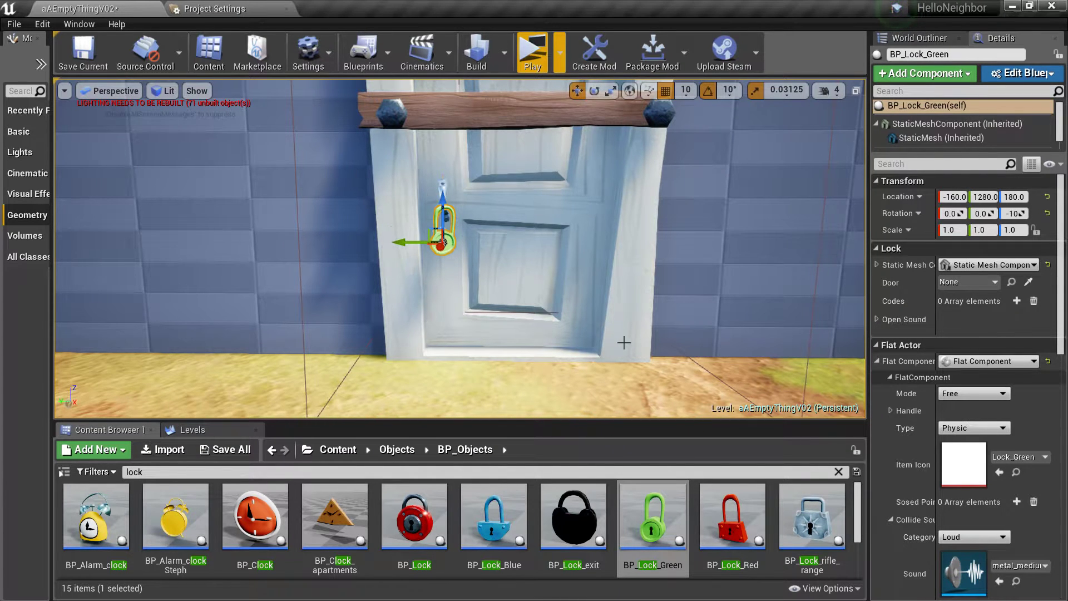
Assign Door_inward as the lock's Door, set its Mode to Hold, and add a Codes entry of 11.
{"action": "left_click", "coordinate": [969, 281]}
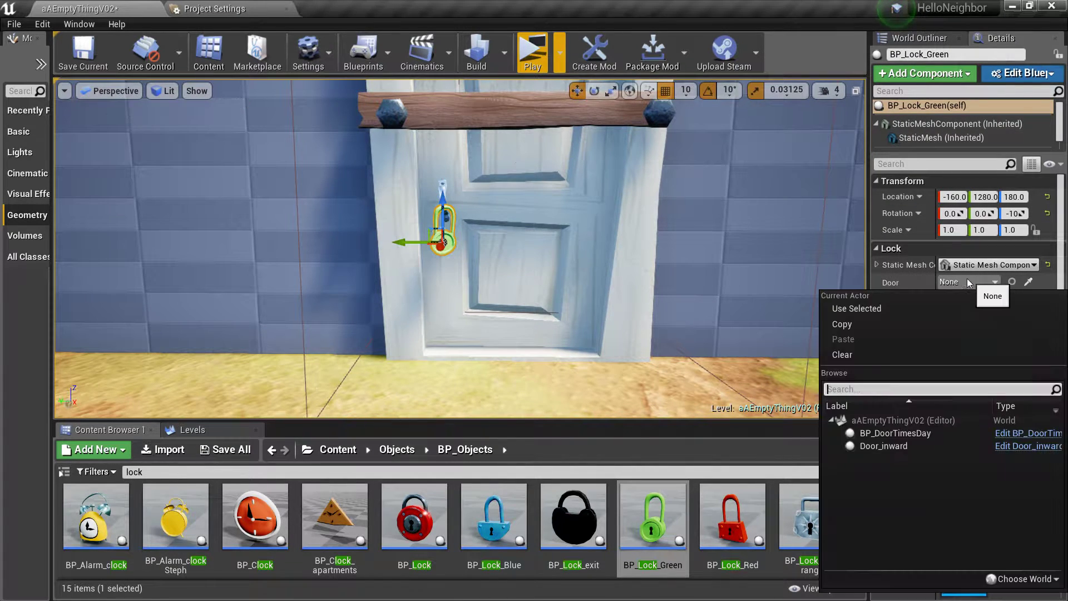
{"action": "left_click", "coordinate": [882, 448]}
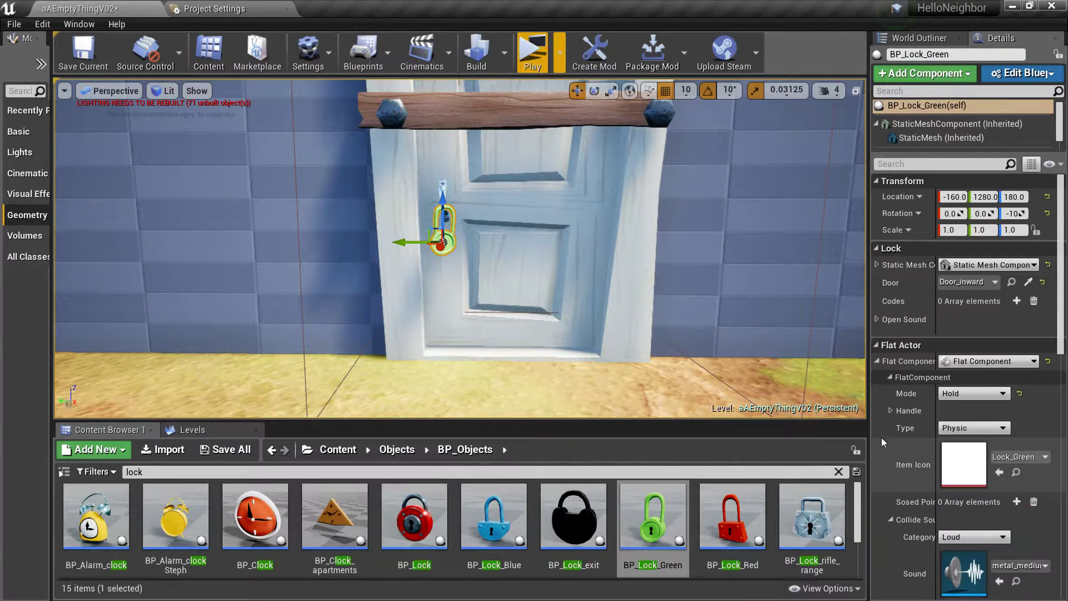
{"action": "left_click", "coordinate": [1016, 300]}
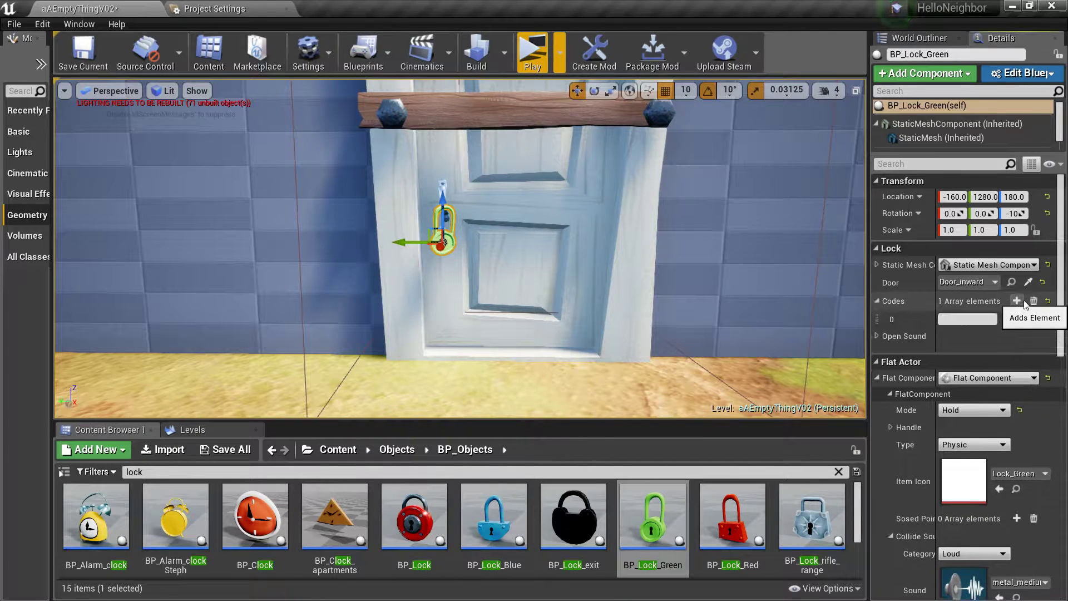
{"action": "left_click", "coordinate": [984, 319]}
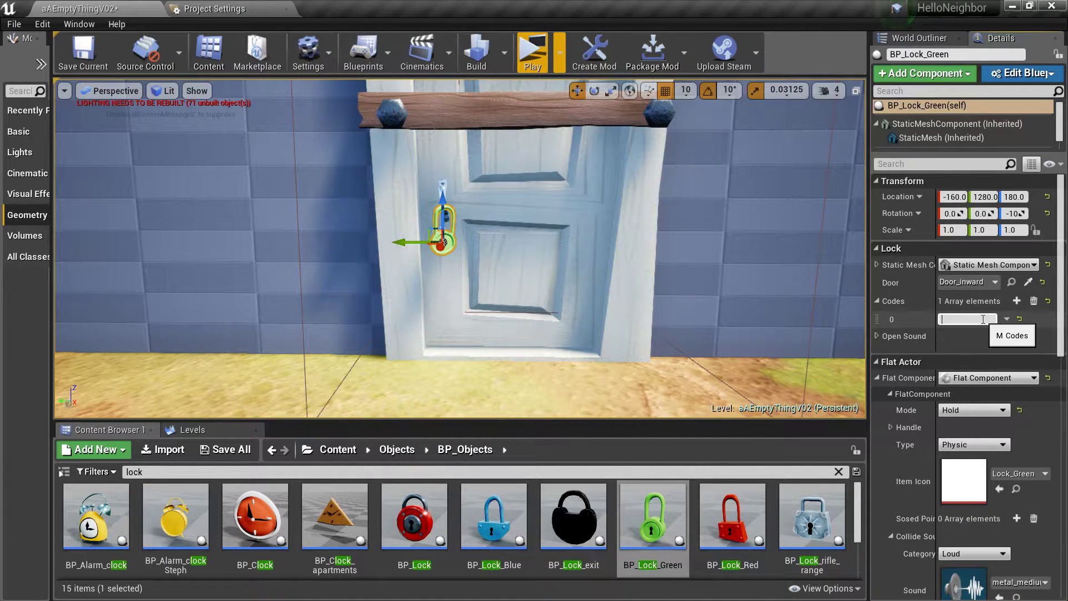
{"action": "key", "text": "Return"}
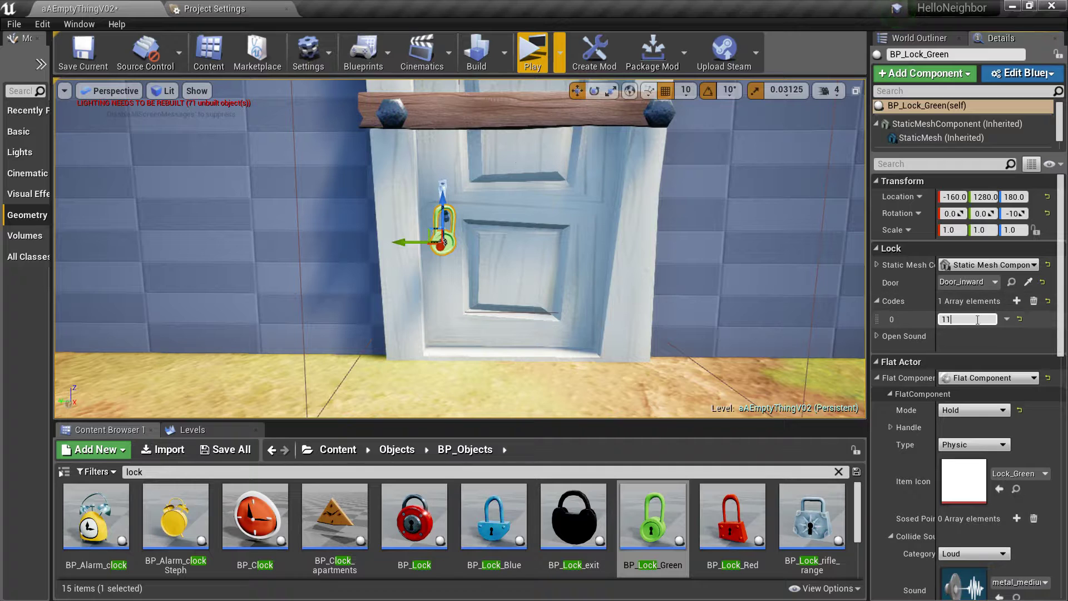
Search BP_Objects for "key" and place a BP_Key on the ground beside the door at X -130, Y 1360, Z 100.
{"action": "right_click_drag", "start_coordinate": [505, 320], "coordinate": [492, 320]}
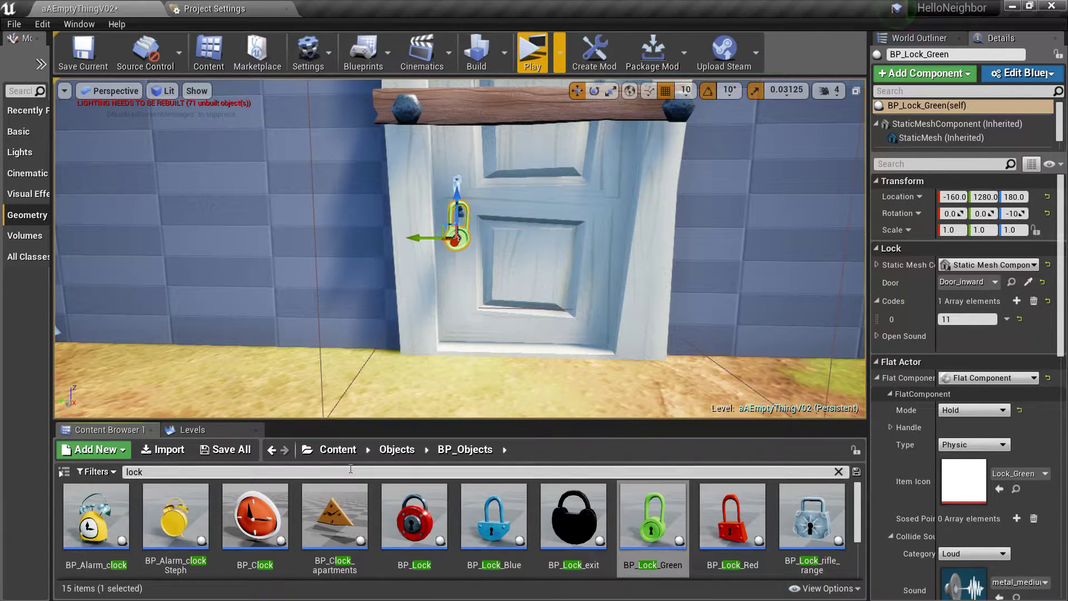
{"action": "key", "text": "BackSpace"}
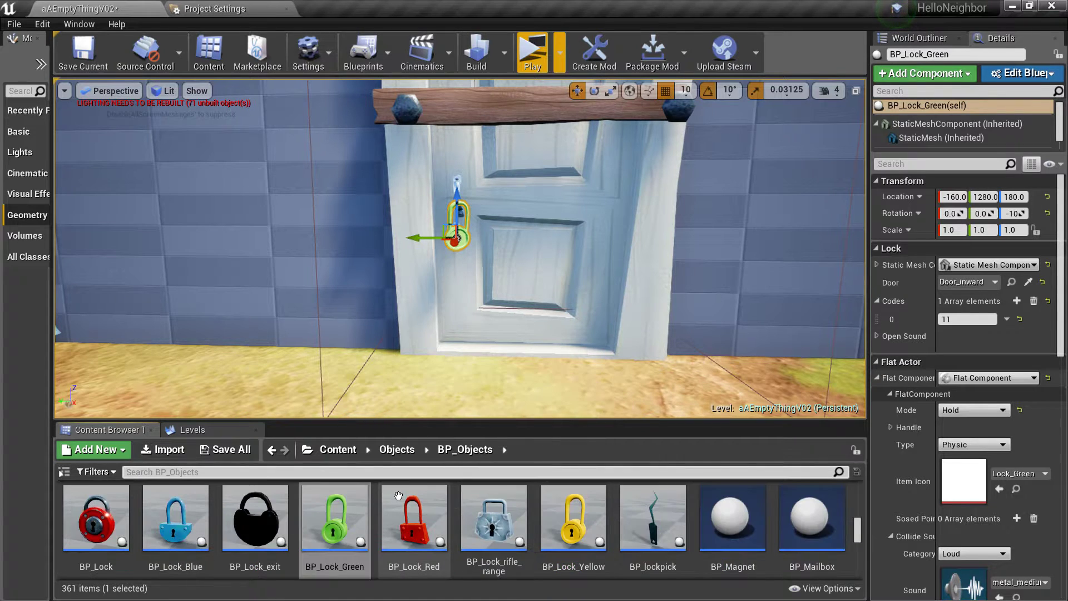
{"action": "type", "text": "key"}
{"action": "left_click_drag", "start_coordinate": [165, 515], "coordinate": [319, 378]}
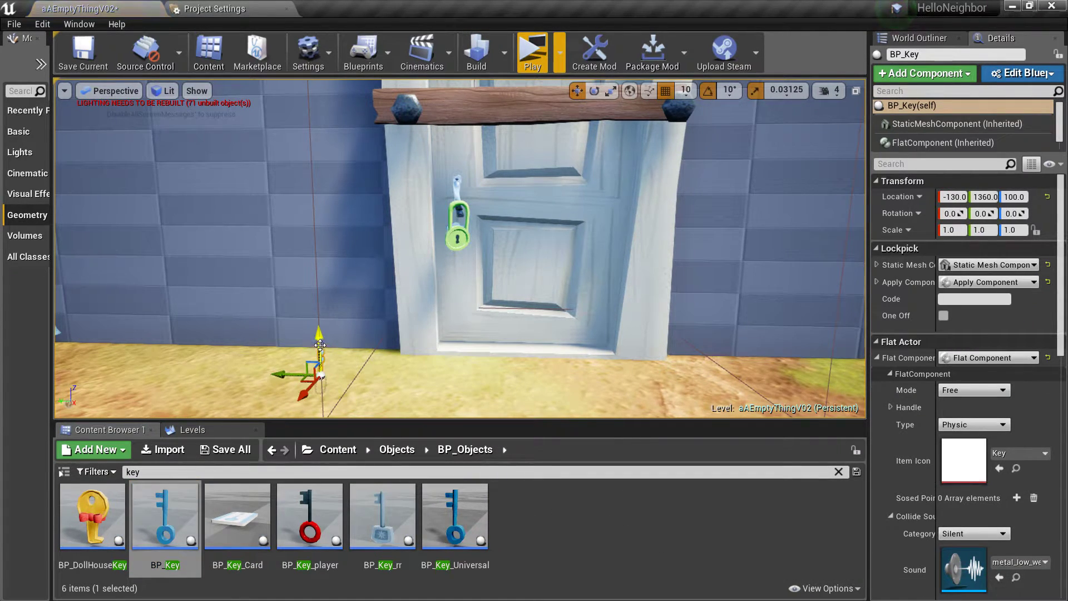
Inspect the green lock's components and locate the asset of its StaticMeshComponent's mesh.
{"action": "left_click", "coordinate": [457, 226]}
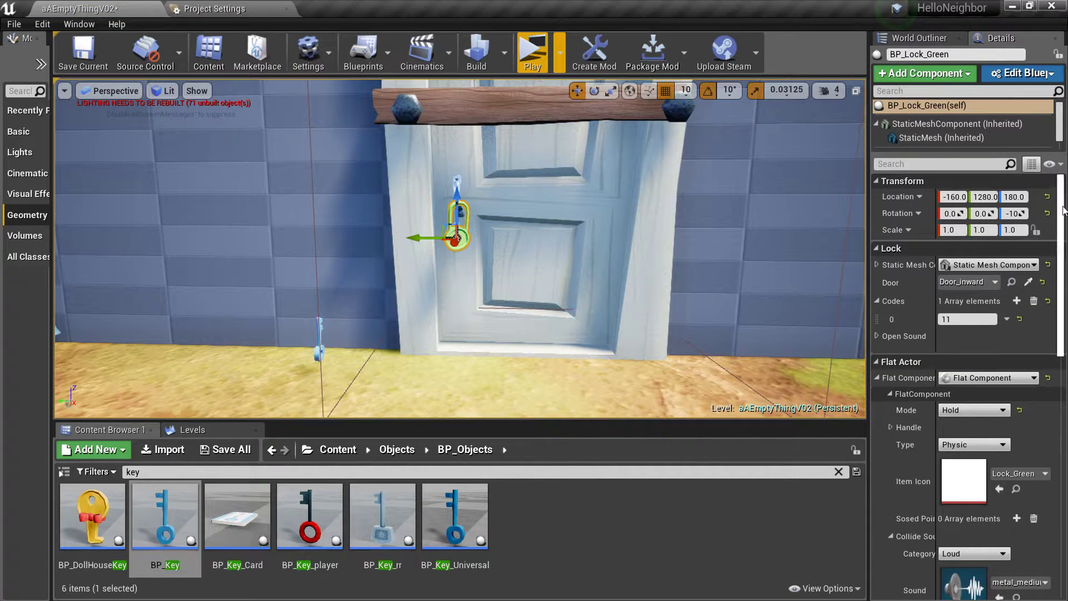
{"action": "scroll", "coordinate": [968, 278], "scroll_direction": "down", "scroll_amount": 5}
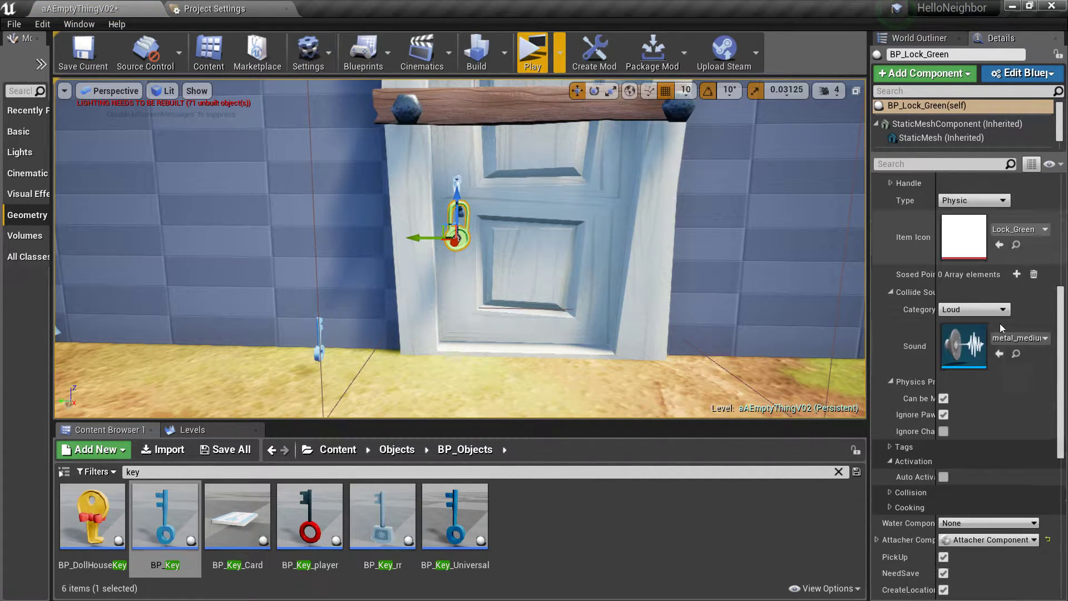
{"action": "scroll", "coordinate": [968, 278], "scroll_direction": "up", "scroll_amount": 2}
{"action": "left_click", "coordinate": [944, 139]}
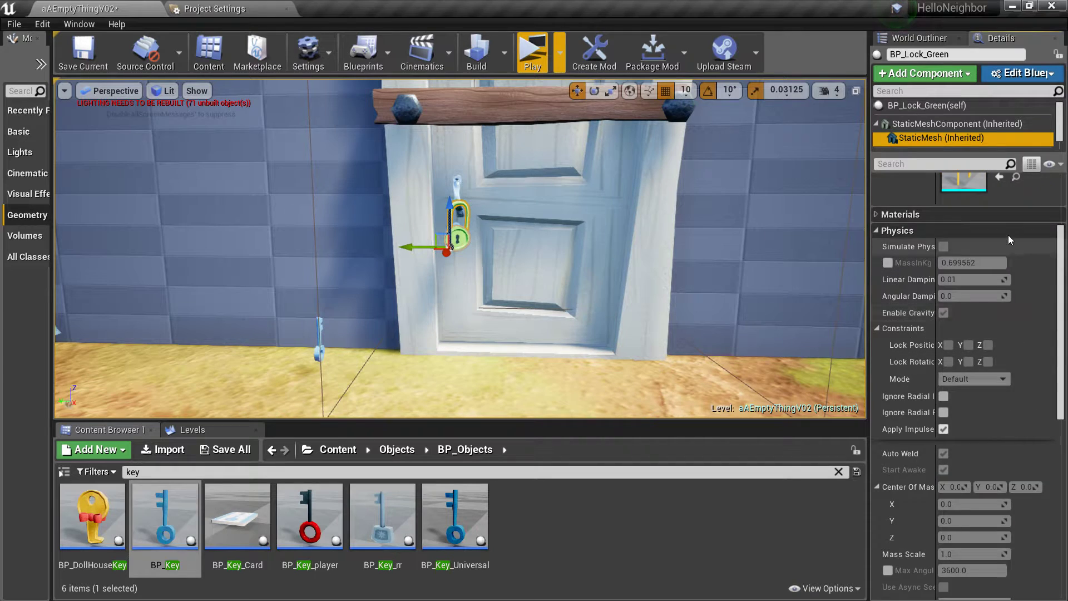
{"action": "scroll", "coordinate": [1008, 235], "scroll_direction": "up", "scroll_amount": 3}
{"action": "left_click", "coordinate": [930, 124]}
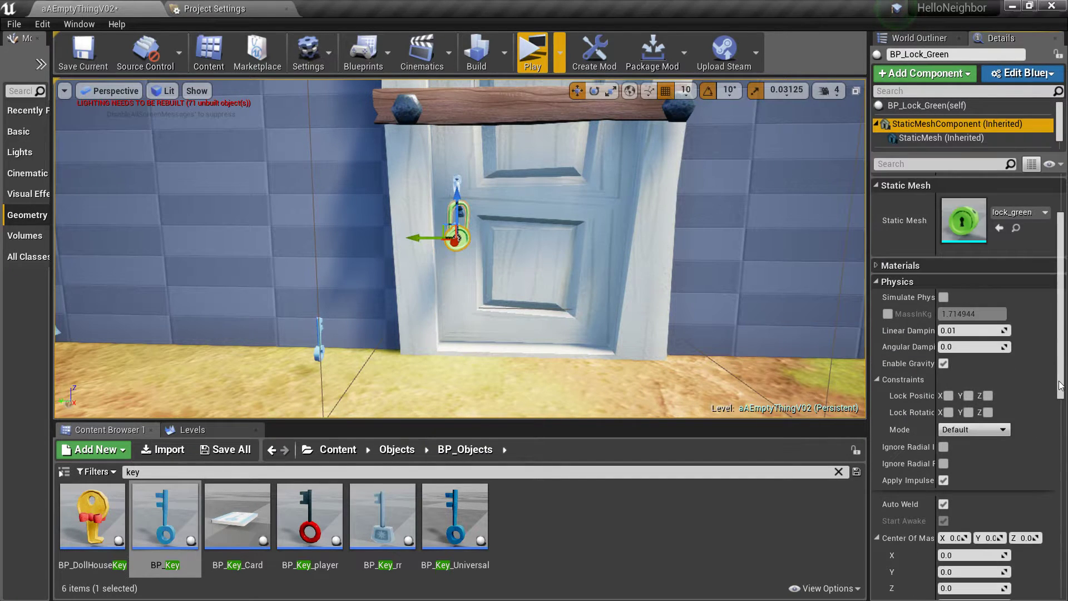
{"action": "left_click", "coordinate": [1016, 229]}
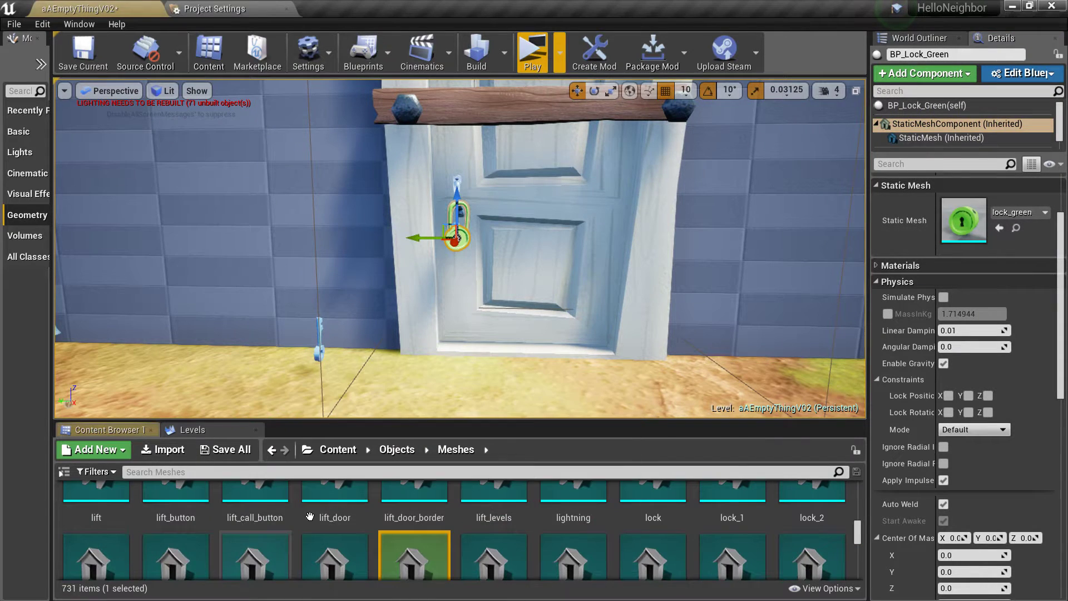
Open the lock_green mesh, locate its Element 0 material among the project assets, and minimise the mesh editor.
{"action": "double_click", "coordinate": [433, 539]}
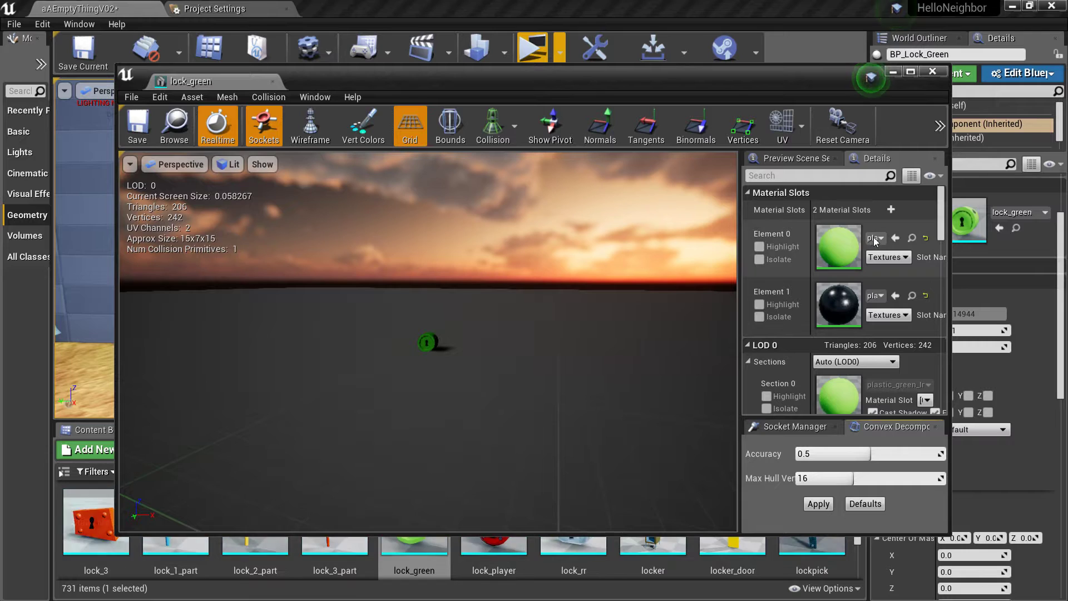
{"action": "left_click", "coordinate": [909, 237]}
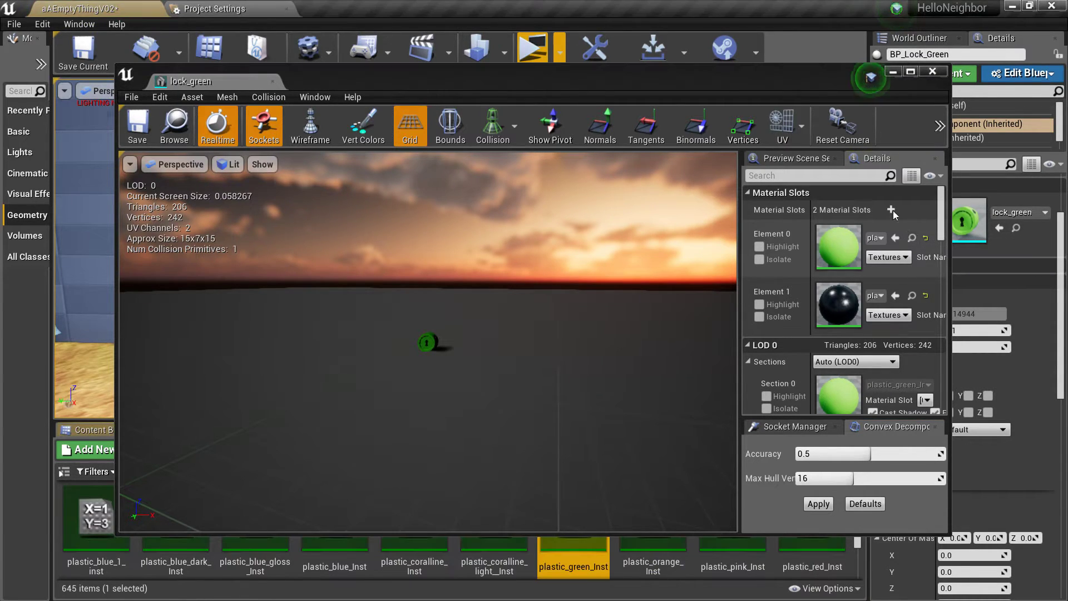
{"action": "left_click", "coordinate": [892, 75]}
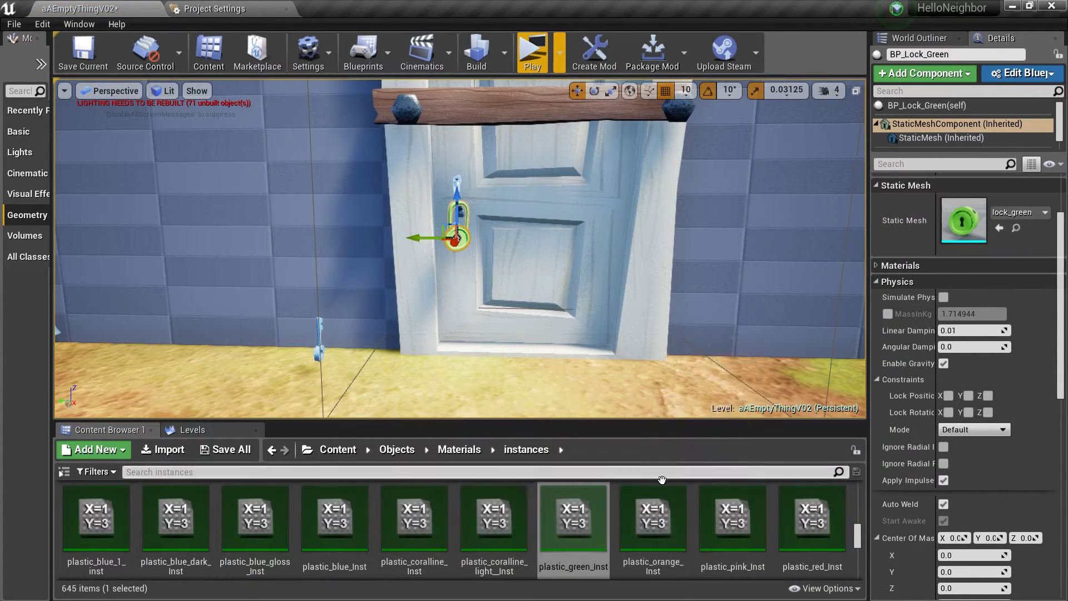
Apply the plastic_green_Inst material to the key standing on the ground beside the door.
{"action": "left_click", "coordinate": [573, 522]}
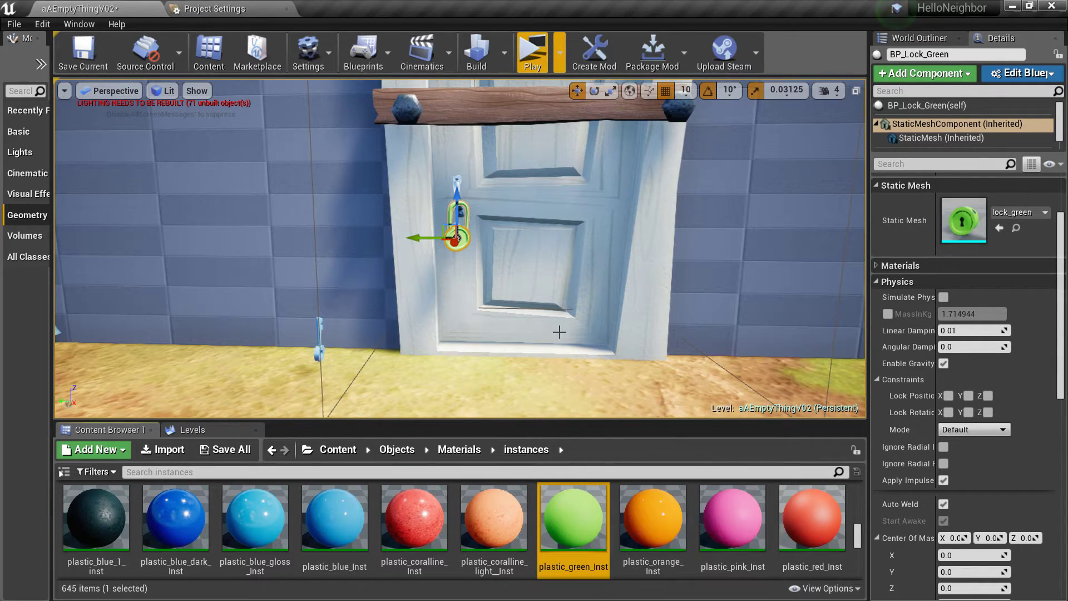
{"action": "right_click_drag", "start_coordinate": [557, 332], "coordinate": [506, 329]}
{"action": "key", "text": "w"}
{"action": "right_click_drag", "start_coordinate": [510, 292], "coordinate": [456, 325]}
{"action": "left_click_drag", "start_coordinate": [510, 292], "coordinate": [510, 334]}
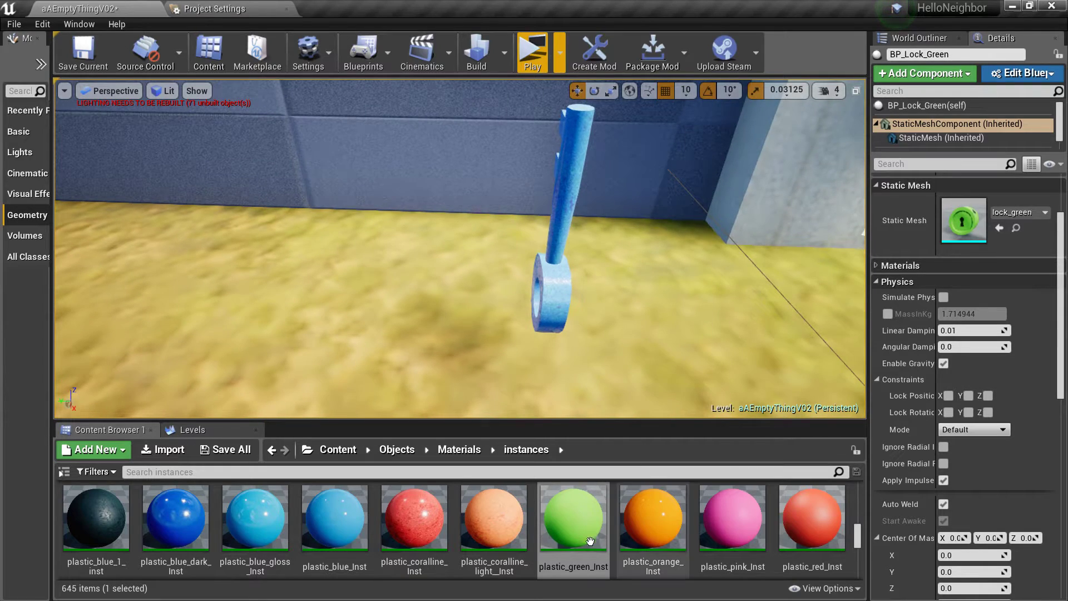
{"action": "left_click_drag", "start_coordinate": [573, 517], "coordinate": [556, 292]}
Set the Code of the BP_Key beside the door to 11.
{"action": "scroll", "coordinate": [616, 289], "scroll_direction": "down", "scroll_amount": 3}
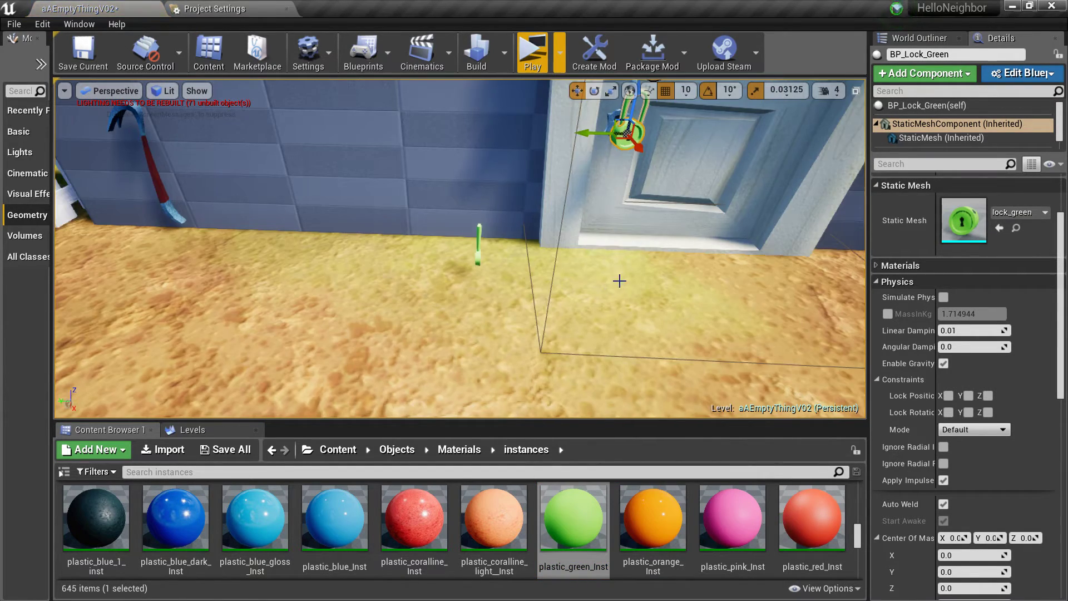
{"action": "right_click_drag", "start_coordinate": [617, 280], "coordinate": [681, 298]}
{"action": "key", "text": "a"}
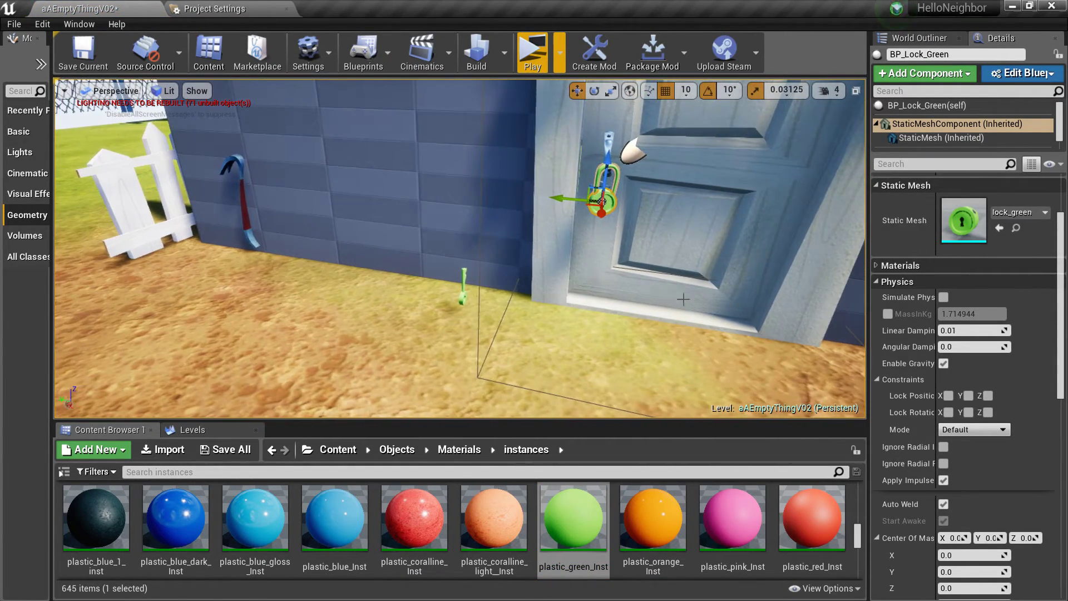
{"action": "right_click_drag", "start_coordinate": [481, 282], "coordinate": [515, 282]}
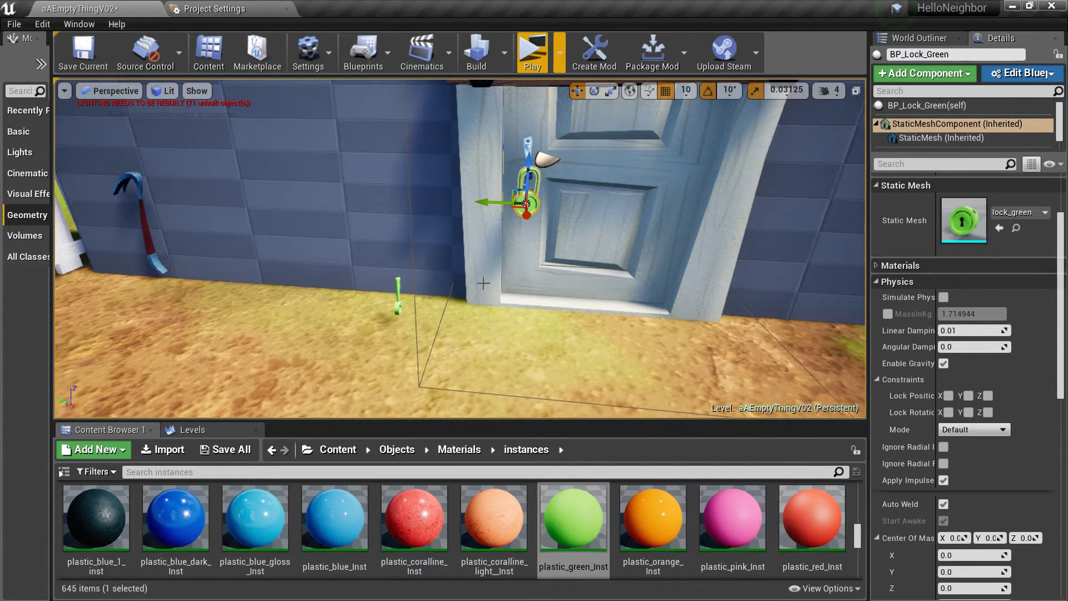
{"action": "left_click", "coordinate": [399, 305]}
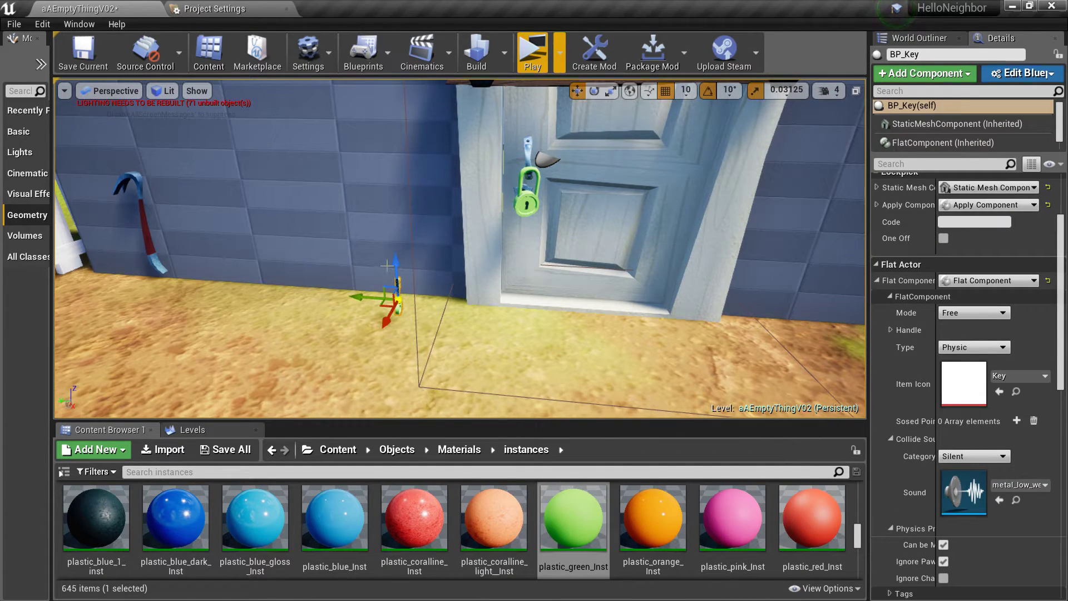
{"action": "left_click", "coordinate": [973, 222]}
{"action": "type", "text": "11"}
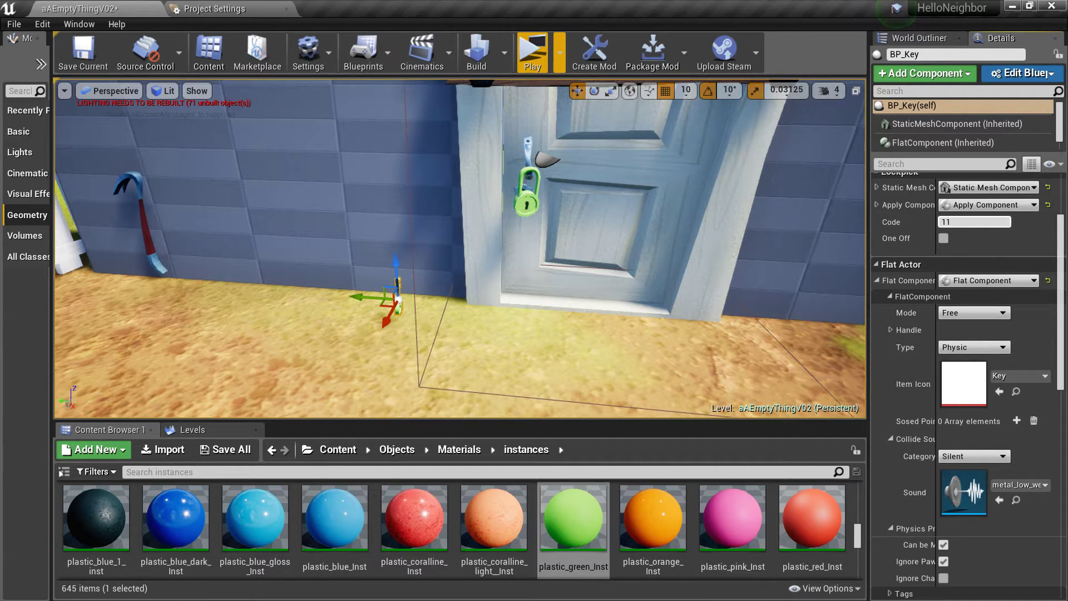
{"action": "key", "text": "Return"}
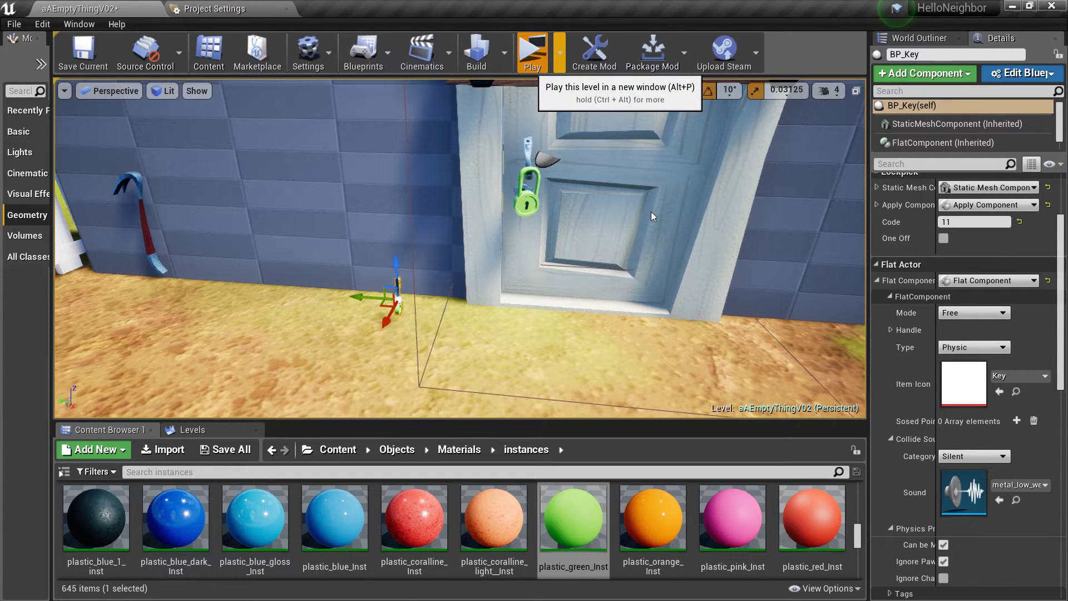
Launch the level in a standalone game preview, walk to the wall beside the door and pick up the crowbar.
{"action": "key", "text": "alt+p"}
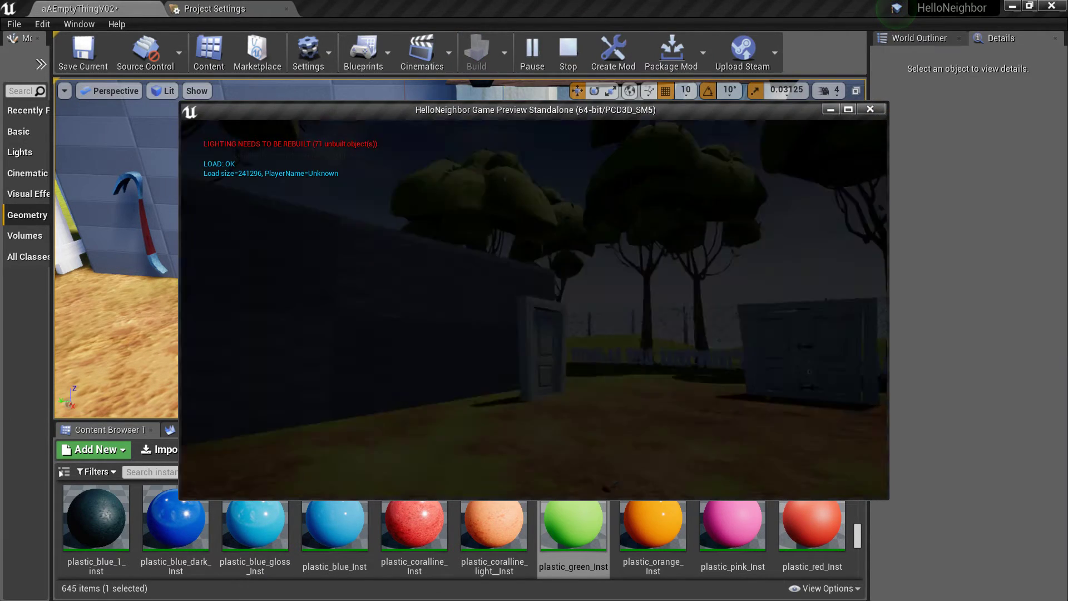
{"action": "key", "text": "w"}
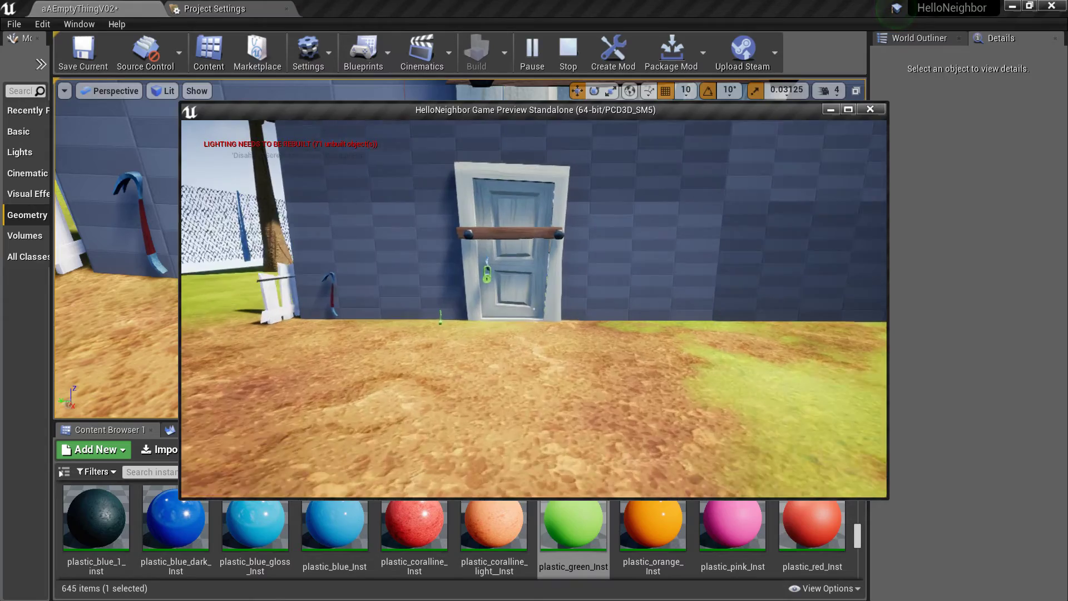
{"action": "key", "text": "s"}
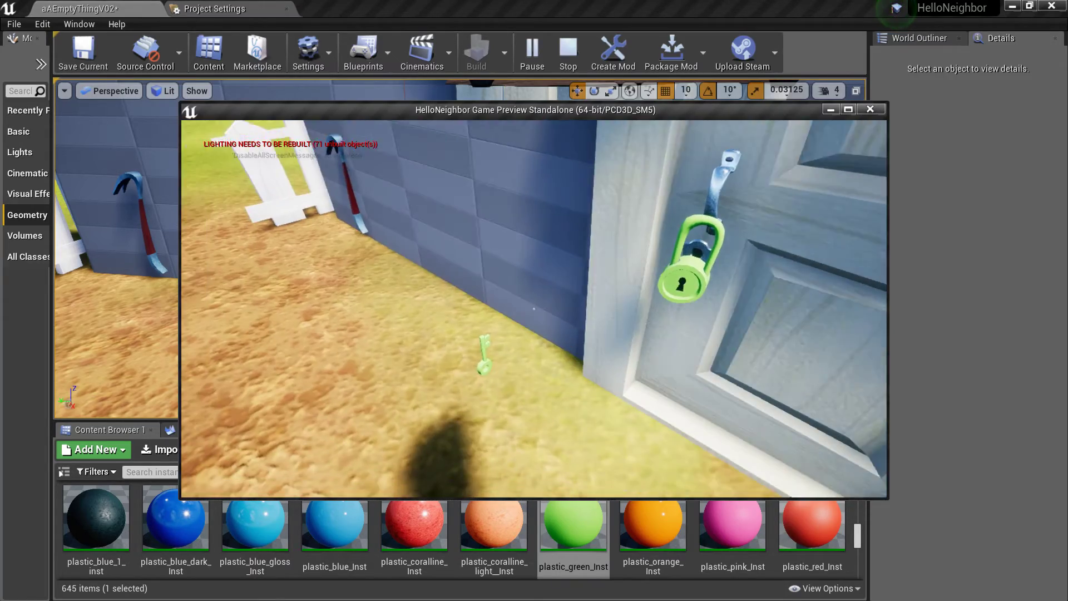
{"action": "key", "text": "w"}
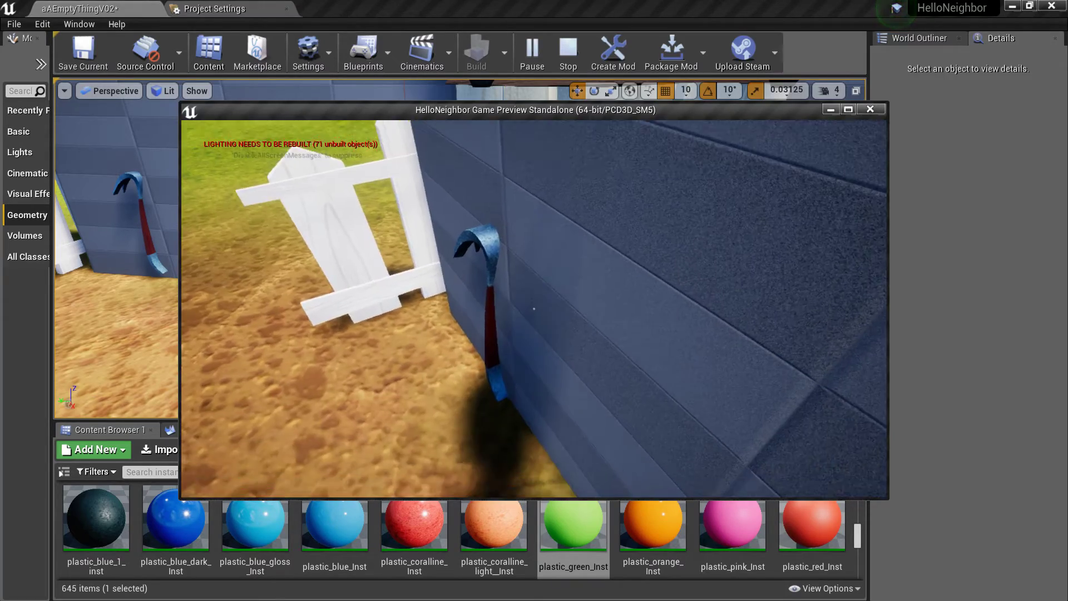
{"action": "left_click", "coordinate": [533, 308]}
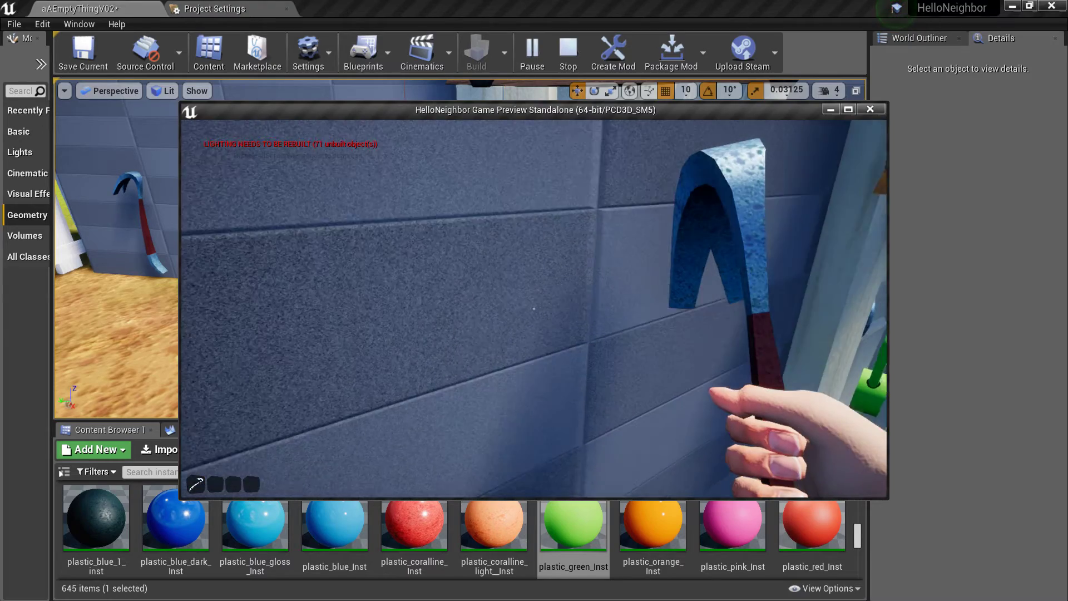
Carry the crowbar to the boarded door and use it on the plank's nail on the lock side.
{"action": "key", "text": "w"}
{"action": "key", "text": "d"}
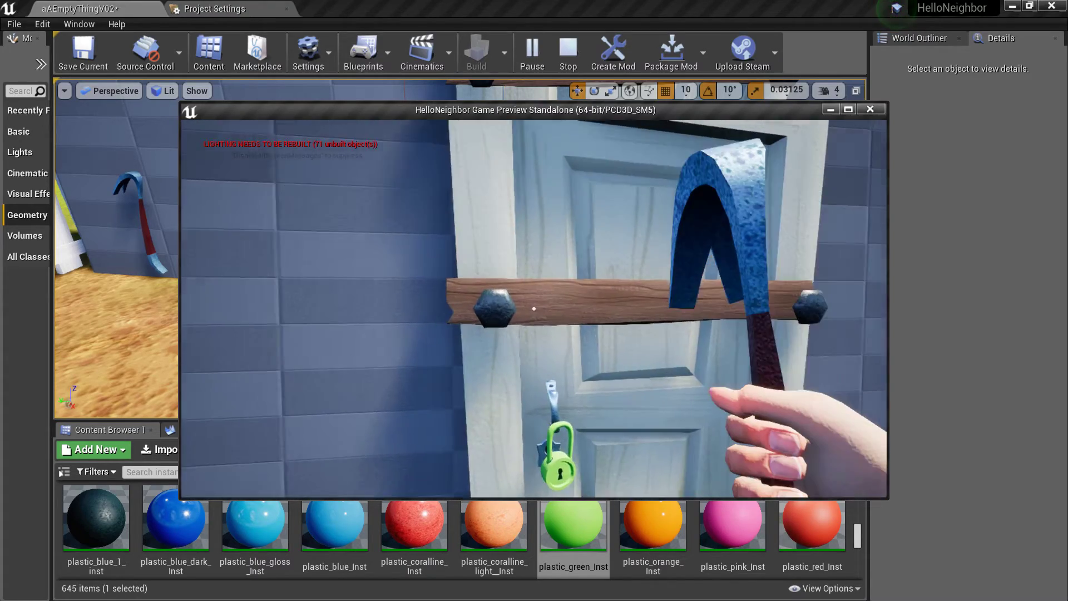
{"action": "left_click", "coordinate": [533, 308]}
{"action": "left_click", "coordinate": [534, 308]}
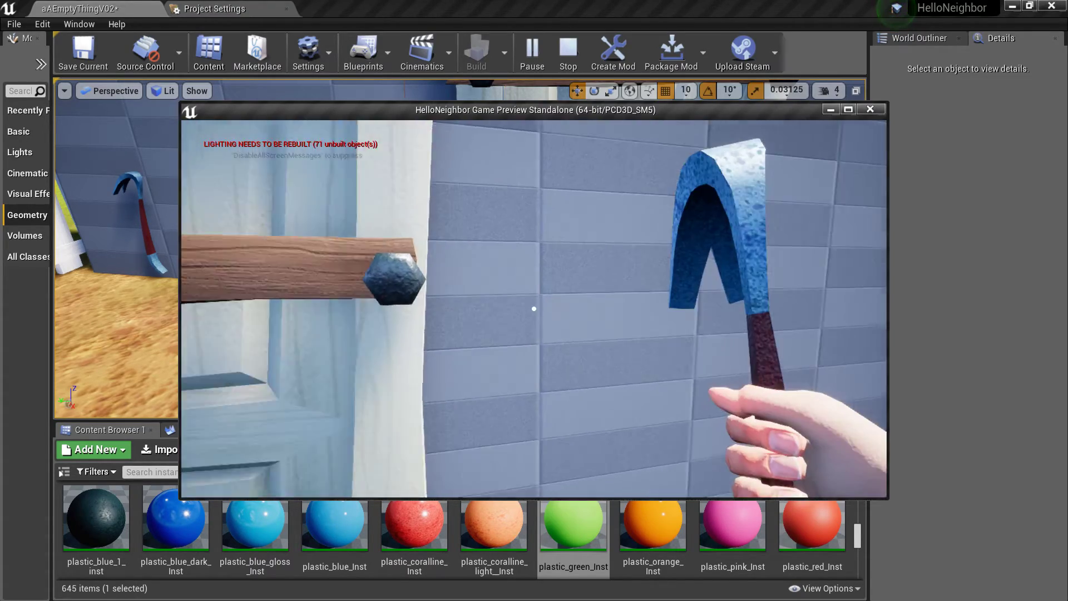